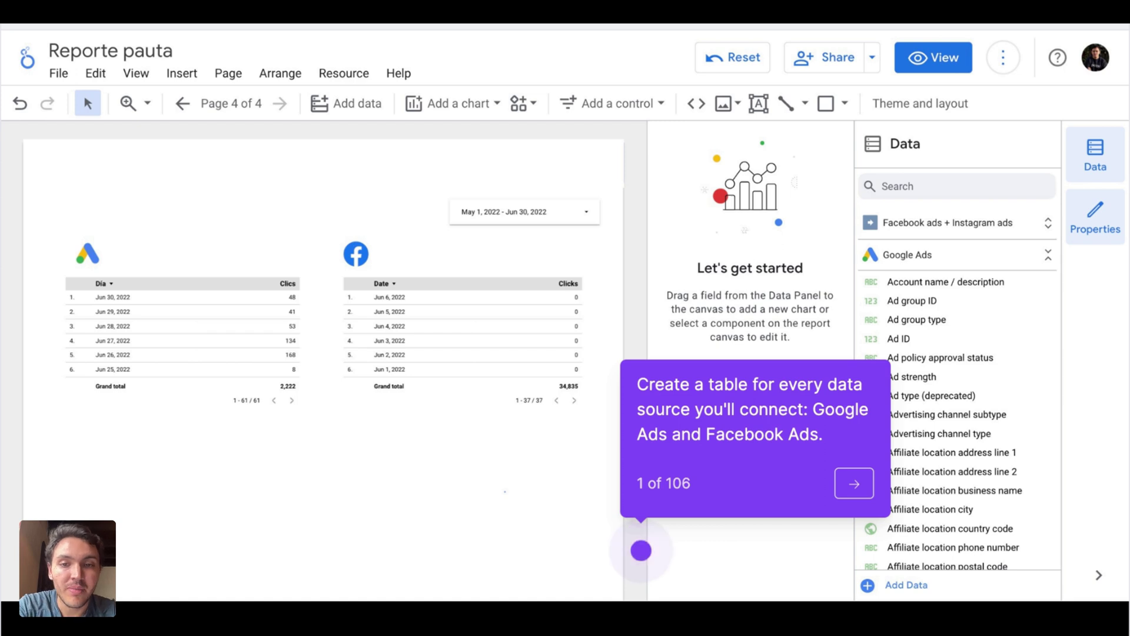
# Select both the Google Ads and Facebook tables and blend their data into a new table.
pyautogui.click(640, 549)
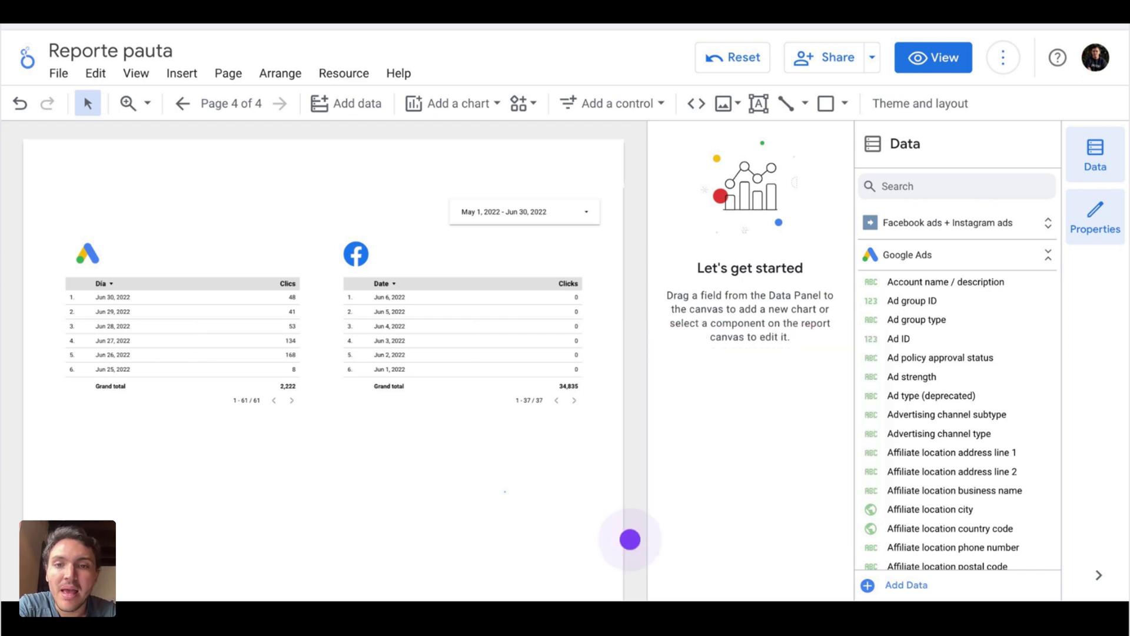
pyautogui.click(630, 540)
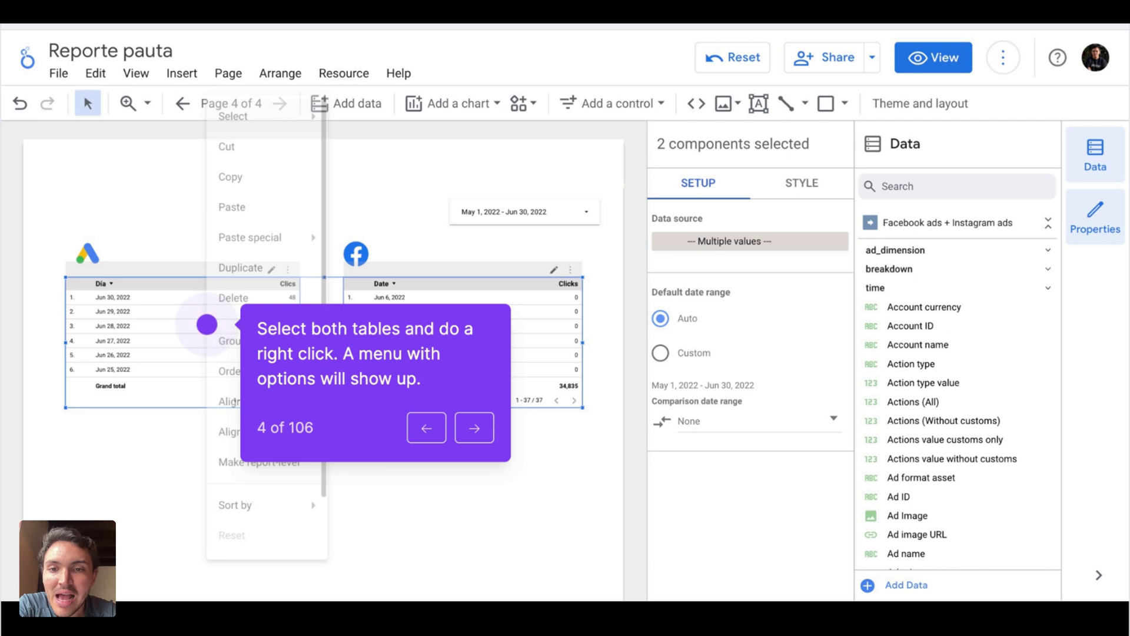
pyautogui.click(207, 324)
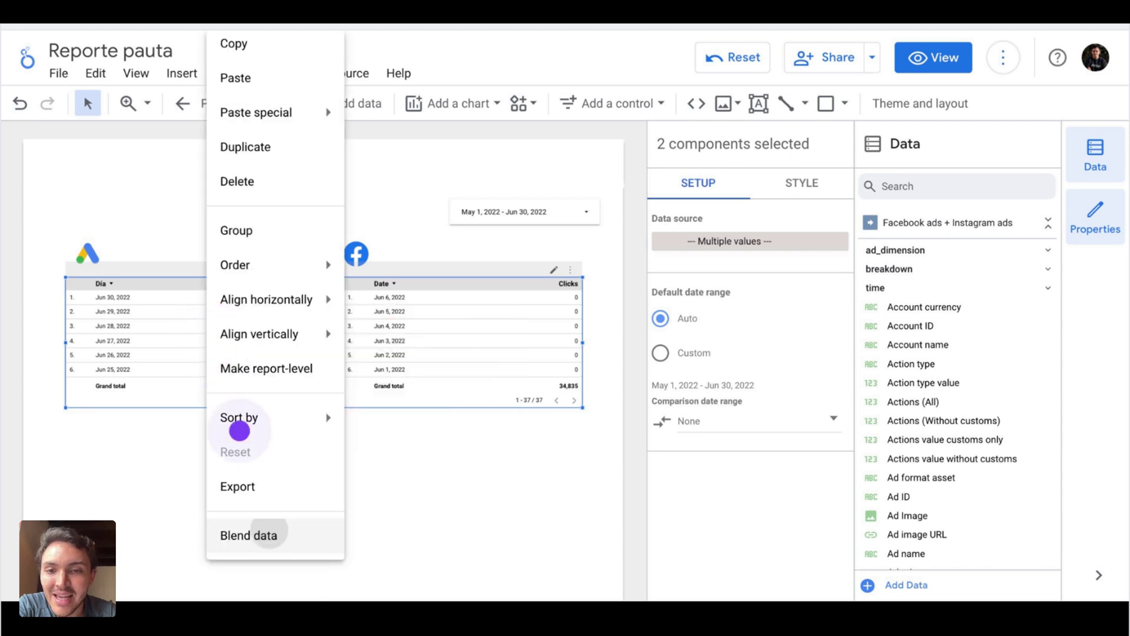
pyautogui.click(270, 530)
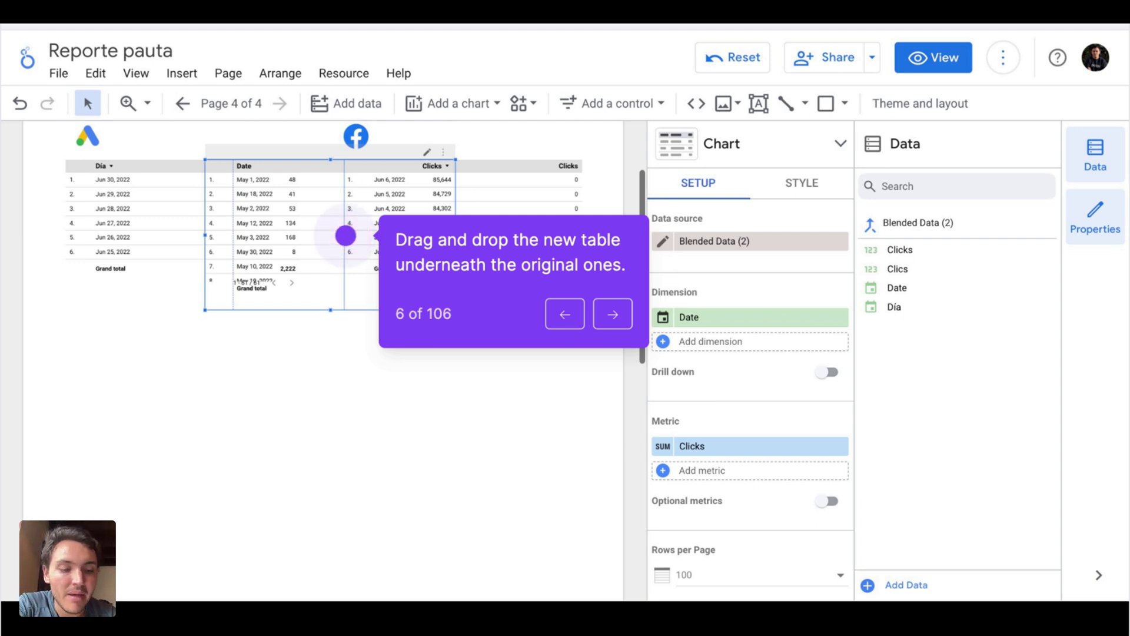
# Place the blended table underneath the original ones and open its blended data source for editing in an expanded view.
pyautogui.press('Right')
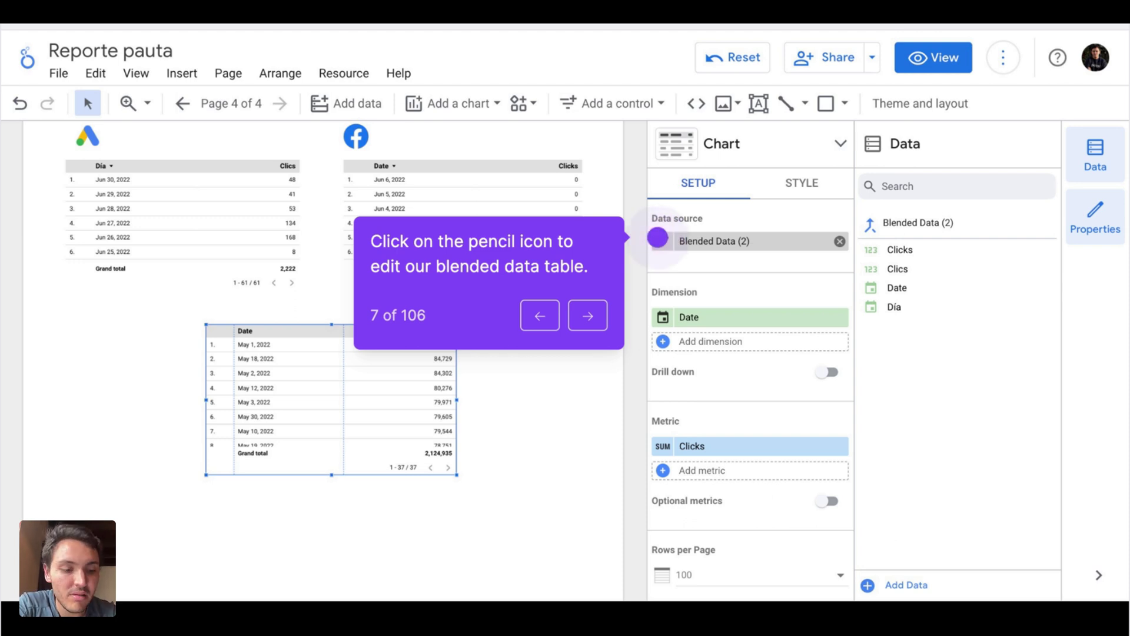
pyautogui.press('Right')
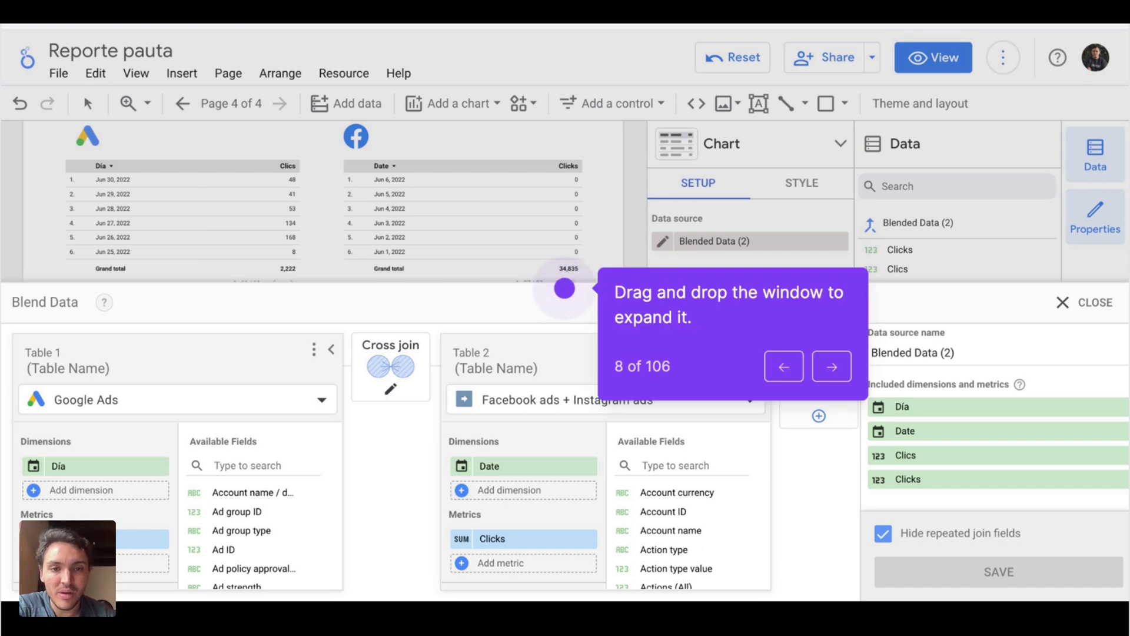
pyautogui.press('Right')
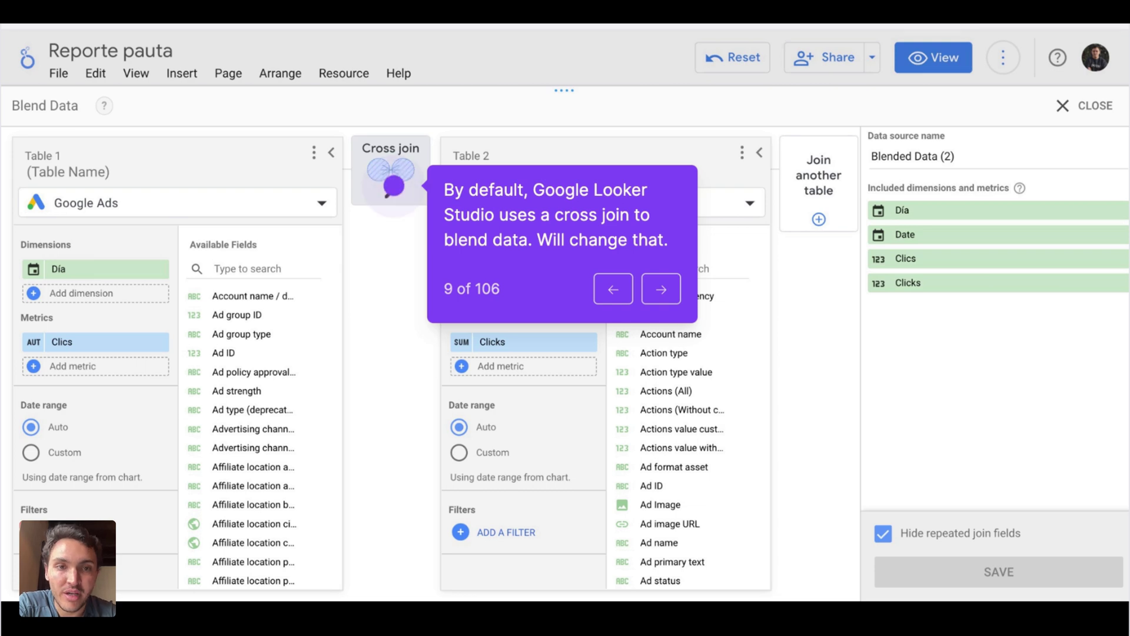
# Change the join to Left outer, match Día from Table 1 with Date from Table 2, and save the join configuration.
pyautogui.click(393, 186)
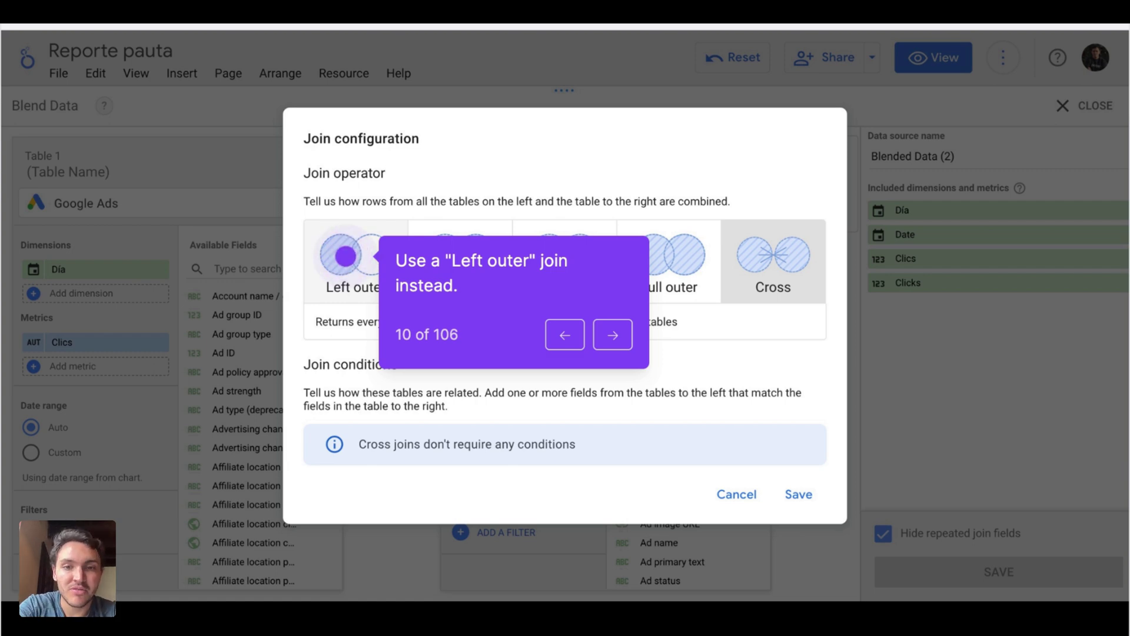
pyautogui.click(346, 255)
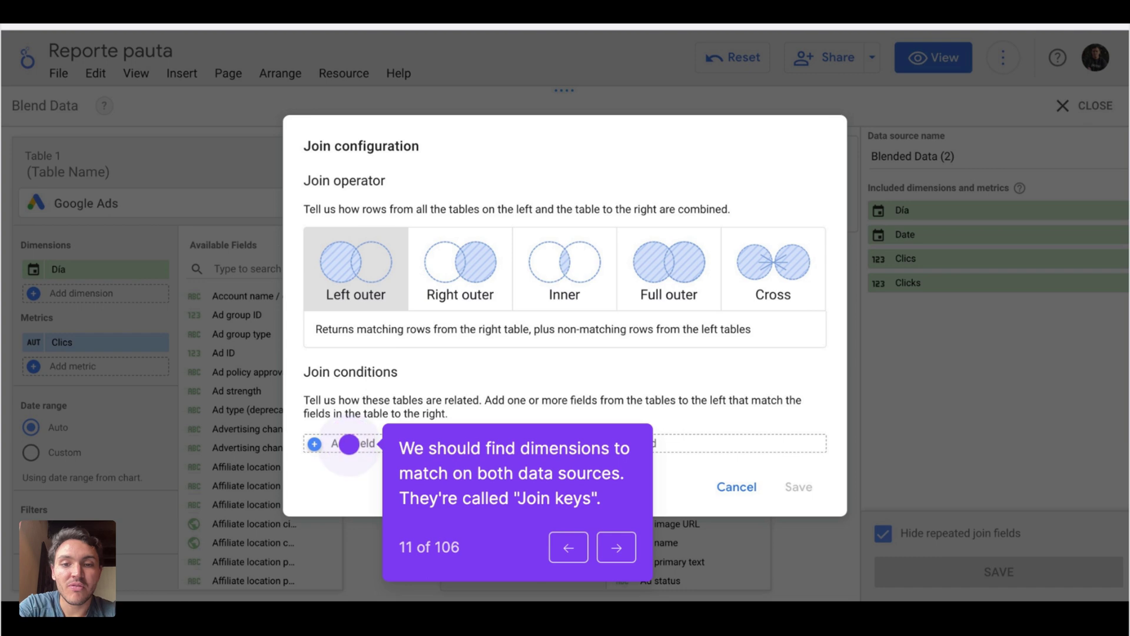
pyautogui.click(348, 444)
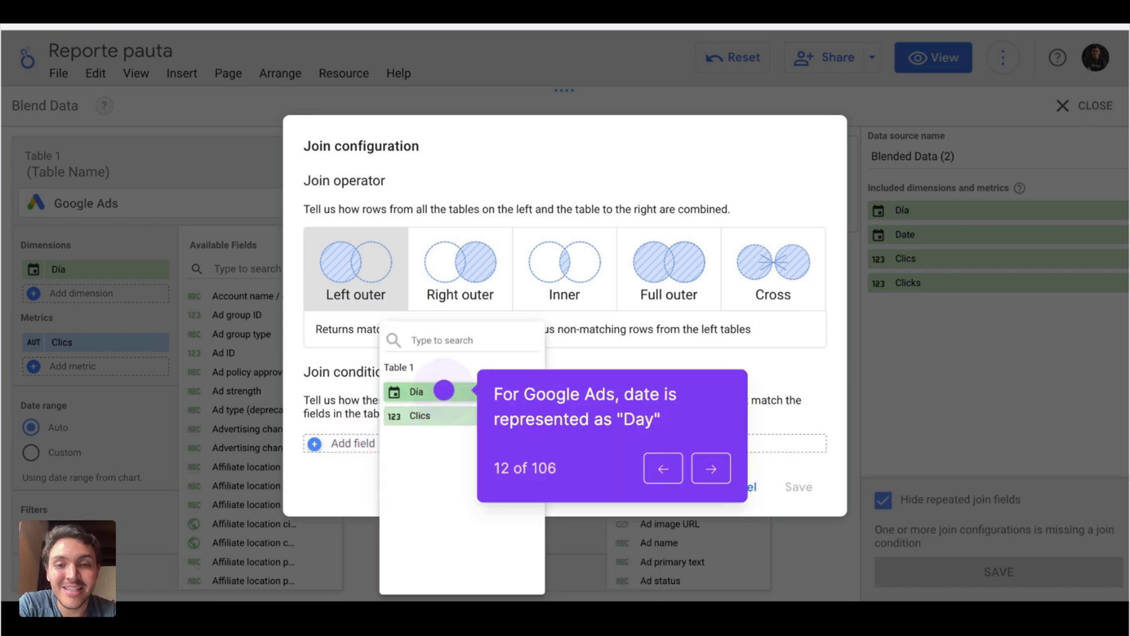
pyautogui.click(444, 390)
pyautogui.click(612, 431)
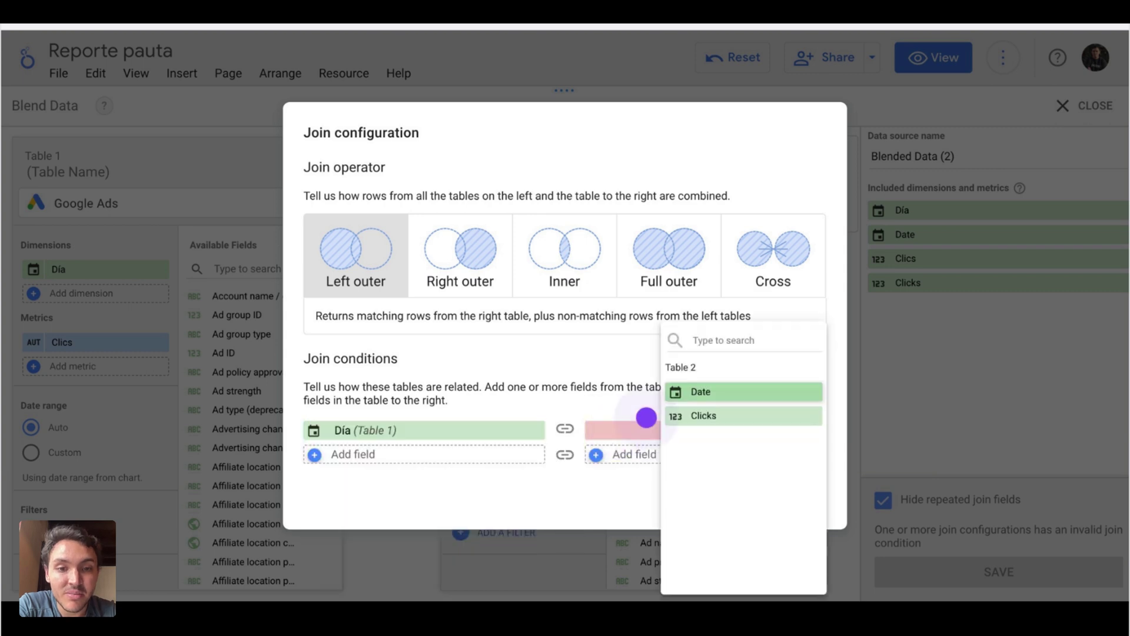
pyautogui.click(716, 386)
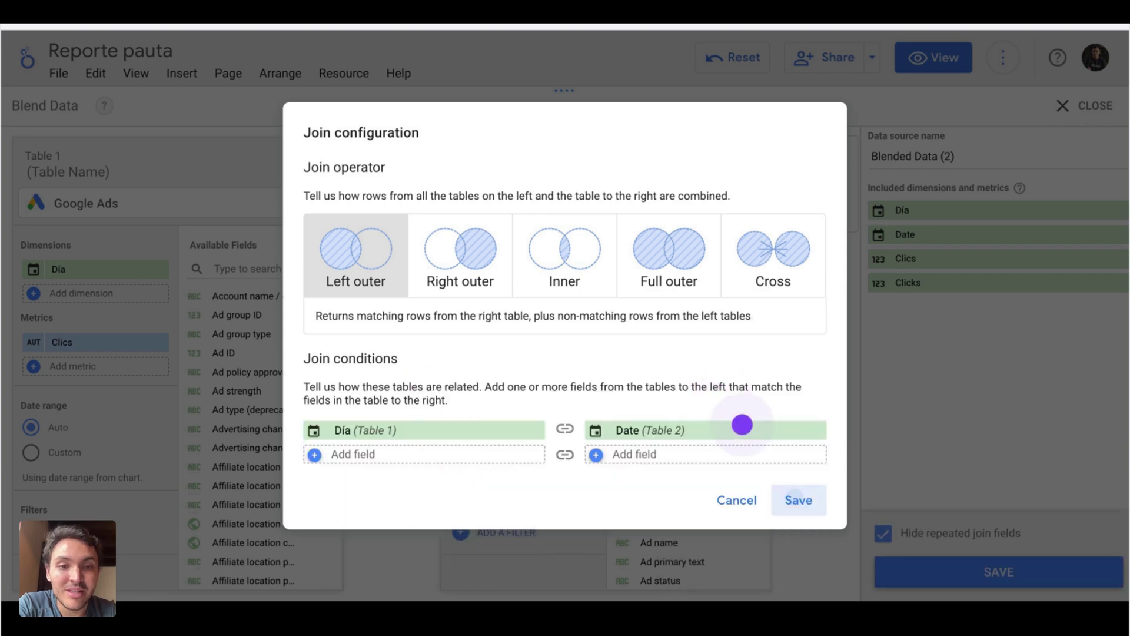
pyautogui.click(794, 498)
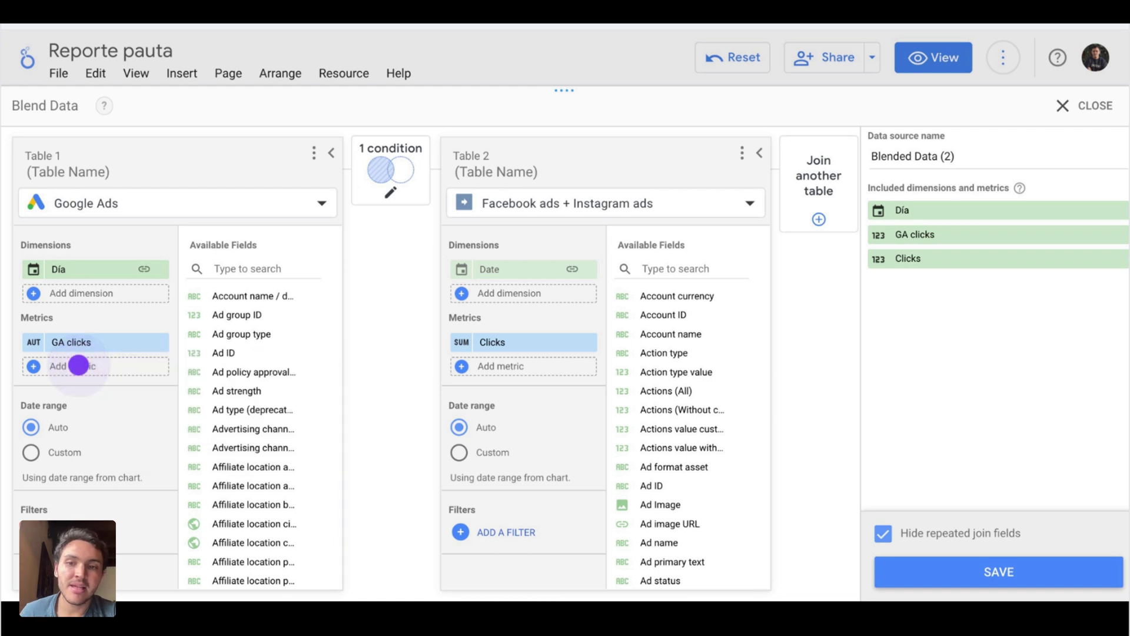
# Add the Impresiones and Coste metrics to the Google Ads table and rename them GA impressions and GA ad spend.
pyautogui.click(79, 365)
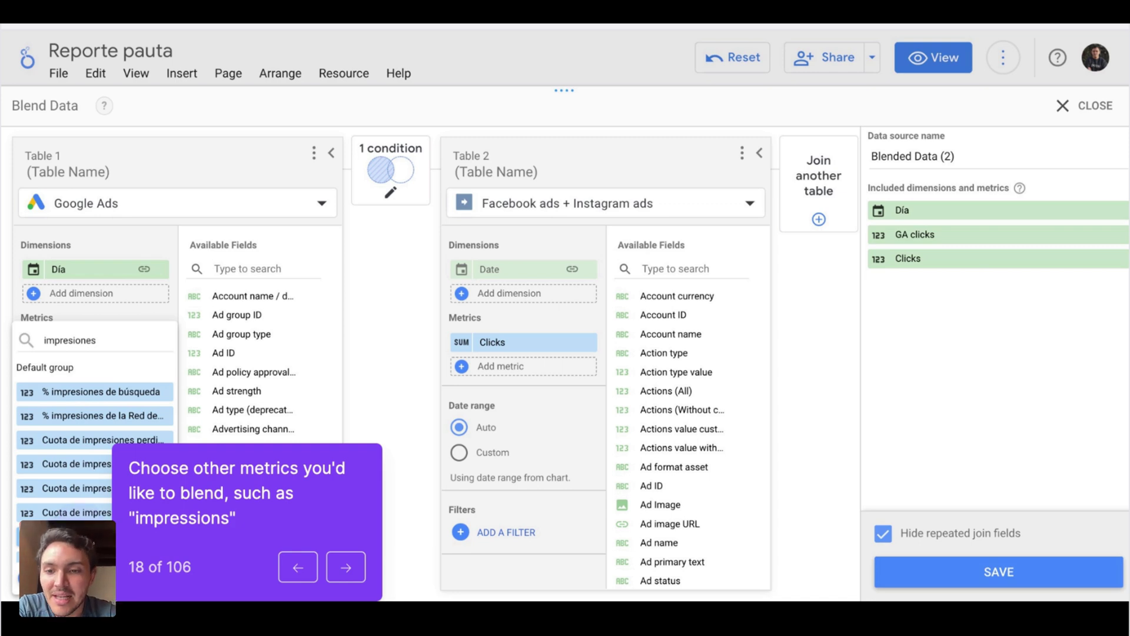
pyautogui.press('Right')
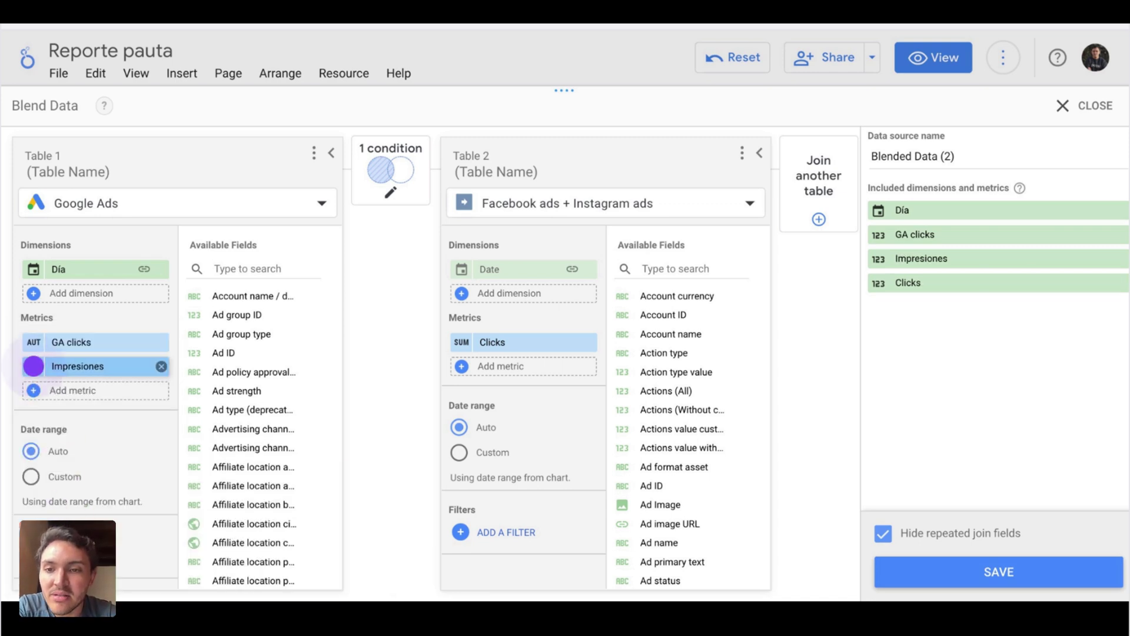
pyautogui.press('Right')
pyautogui.press('Right')
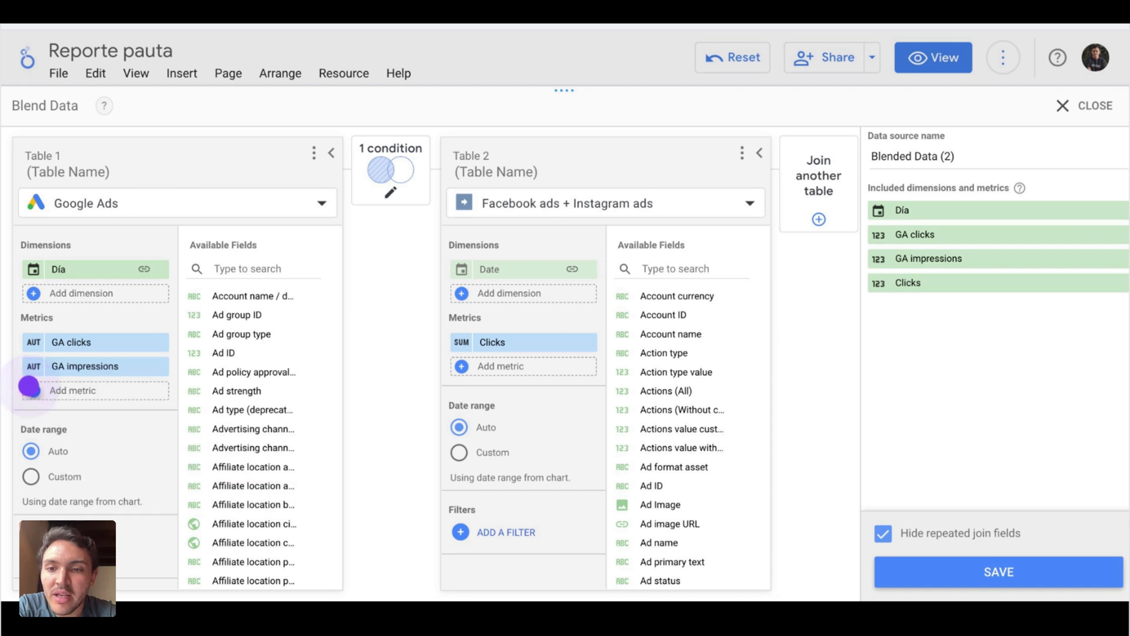
pyautogui.press('Right')
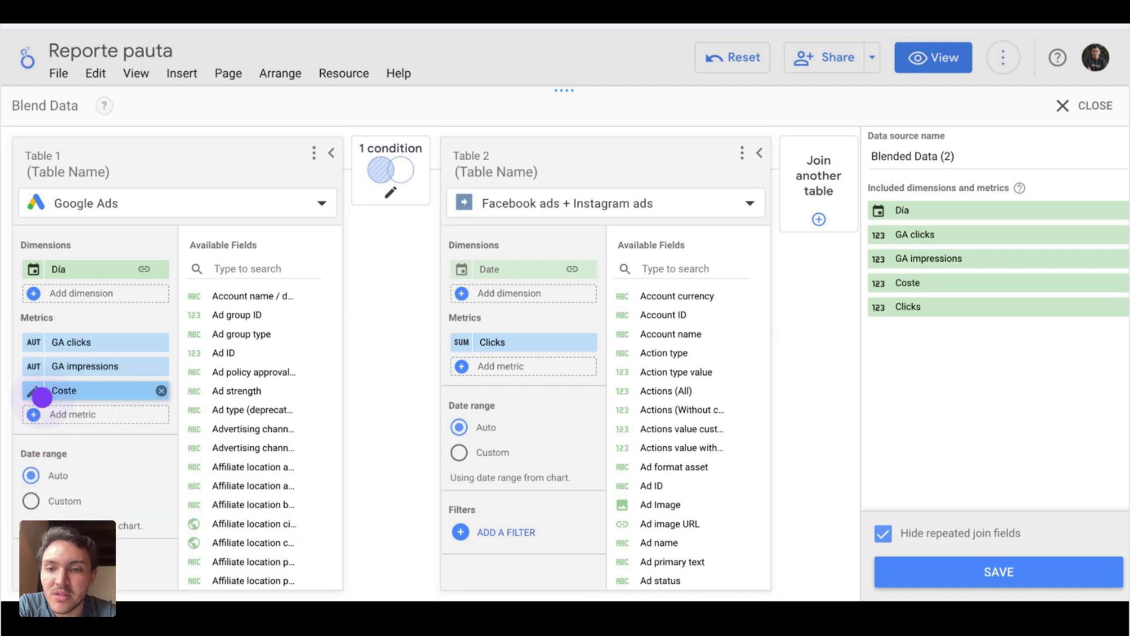
pyautogui.press('Right')
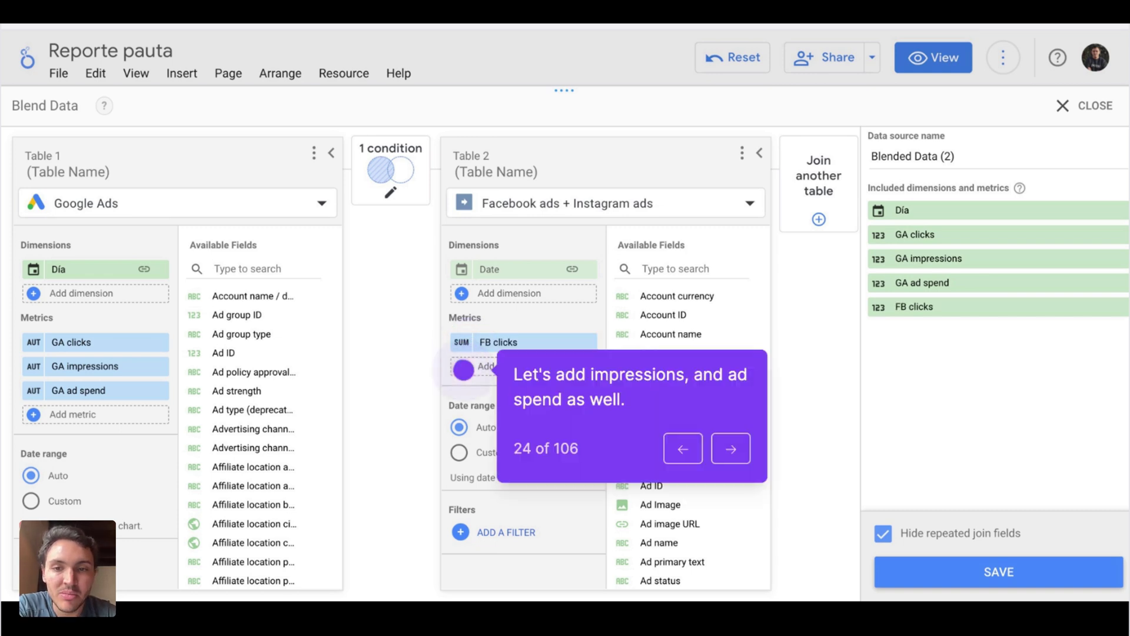
# Add the impressions and Amount spent metrics to the Facebook table and rename them FB impressions and FB ad spend.
pyautogui.click(464, 369)
pyautogui.write('IMPRESSIO')
pyautogui.click(529, 462)
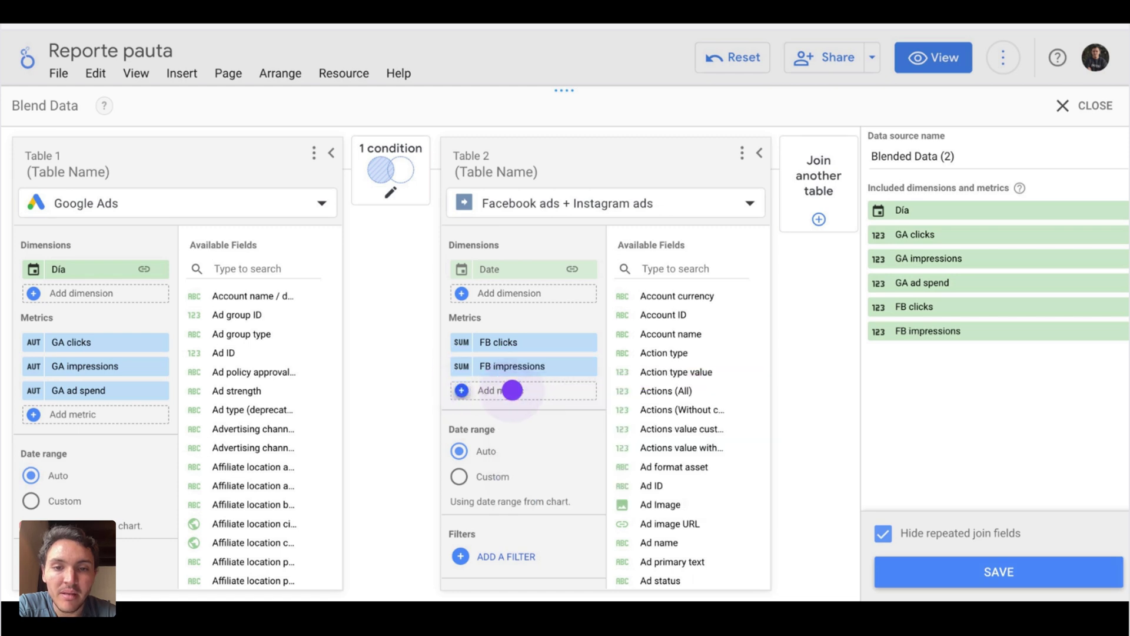
pyautogui.click(510, 389)
pyautogui.write('Amoun')
pyautogui.click(515, 390)
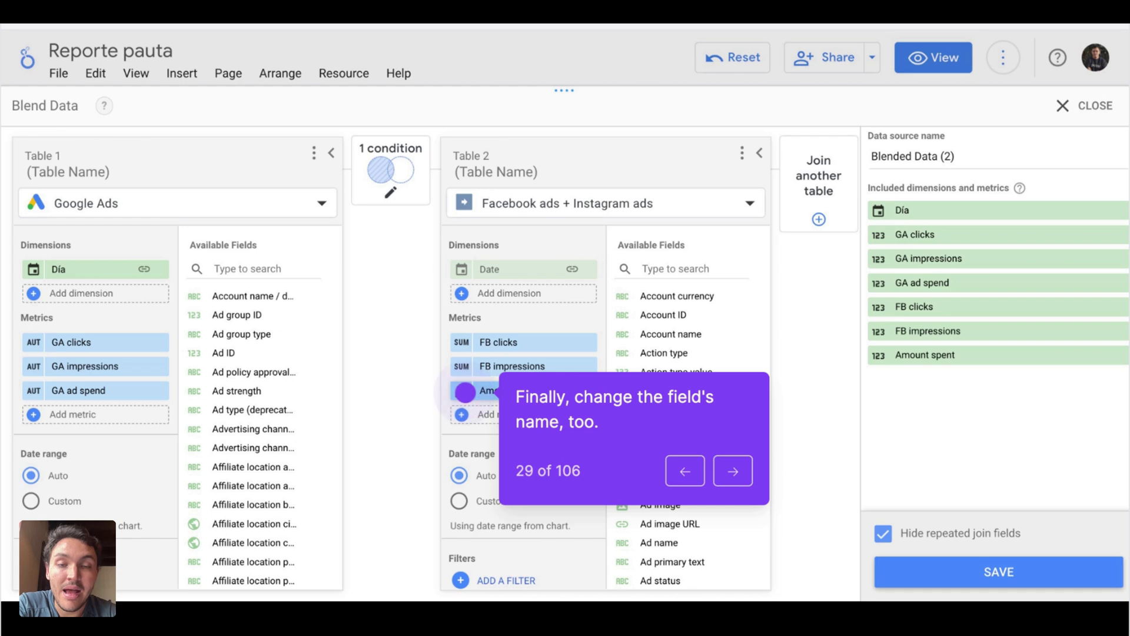
pyautogui.click(465, 392)
pyautogui.click(791, 417)
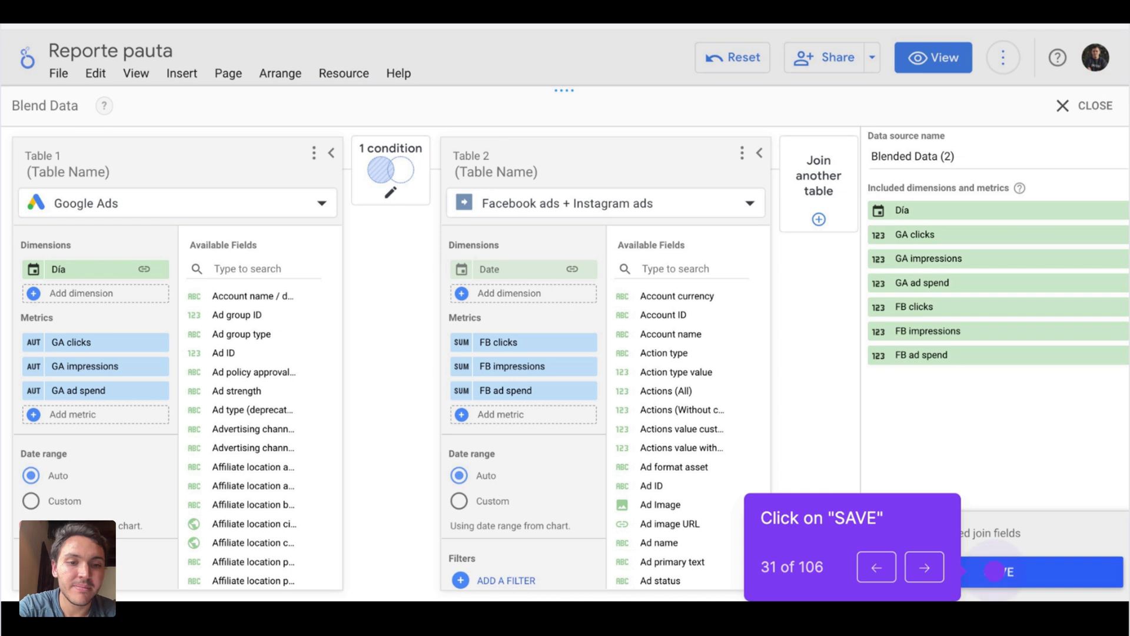
# Save and close the data blend, and replace the blended table's invalid dimension with Día.
pyautogui.click(995, 572)
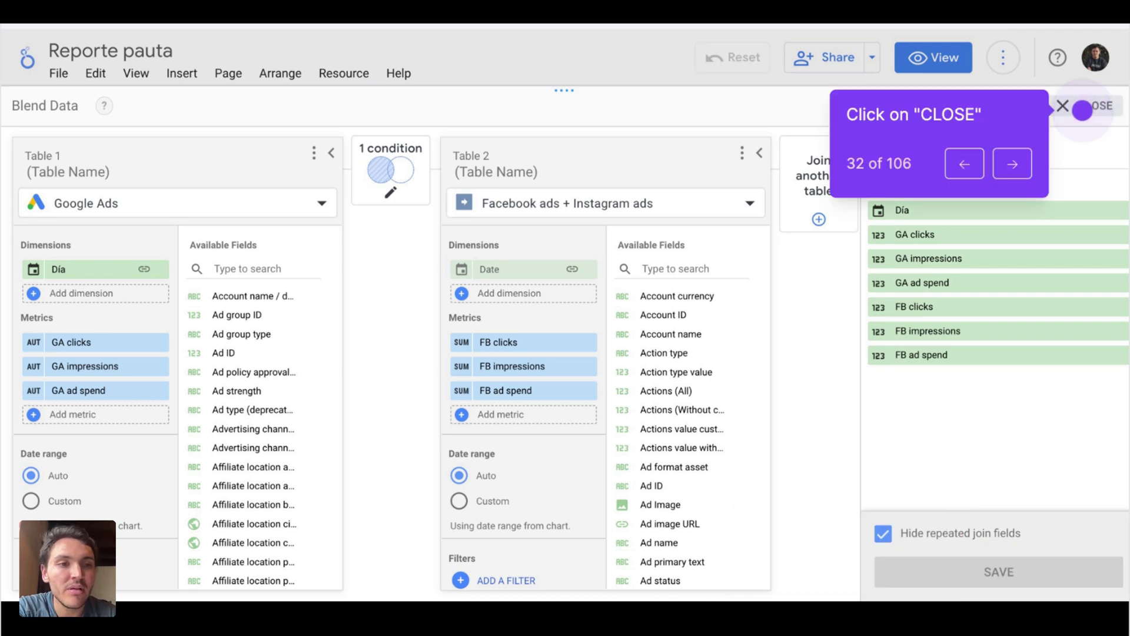
pyautogui.click(1082, 111)
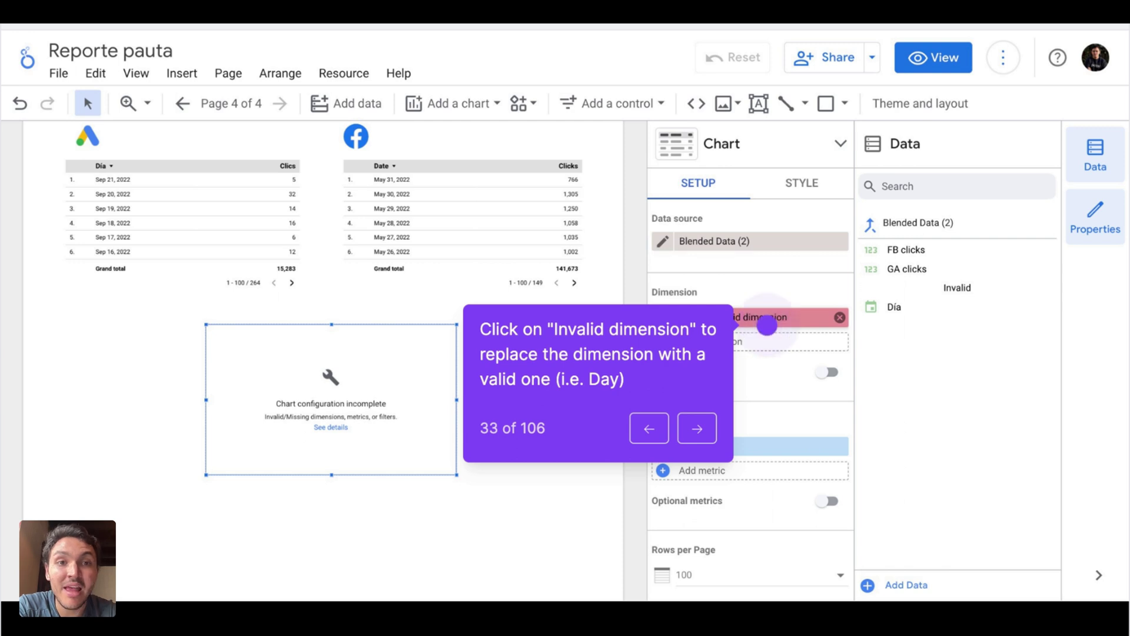
pyautogui.click(765, 318)
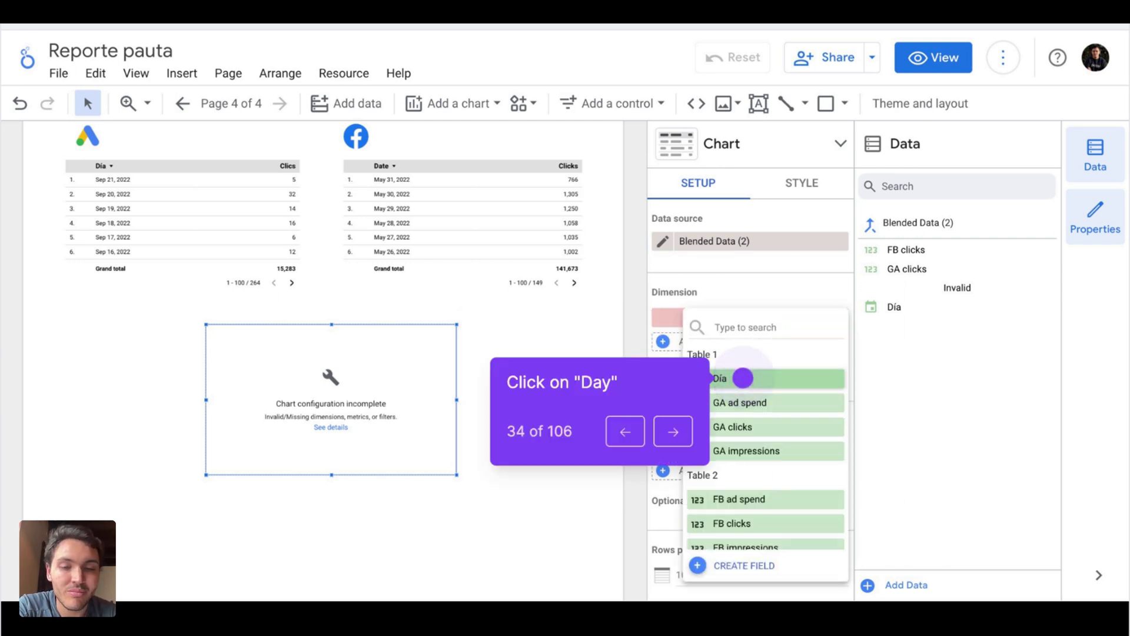
pyautogui.click(743, 378)
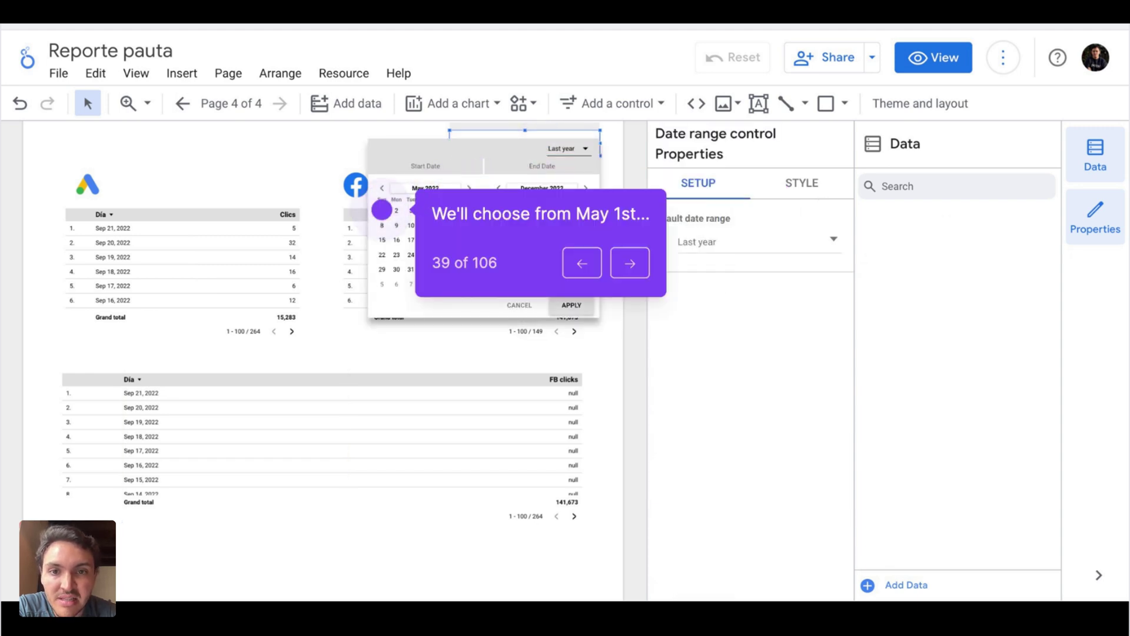
# Set the report's date range control to May 1 through June 30, 2022, and apply it.
pyautogui.click(557, 268)
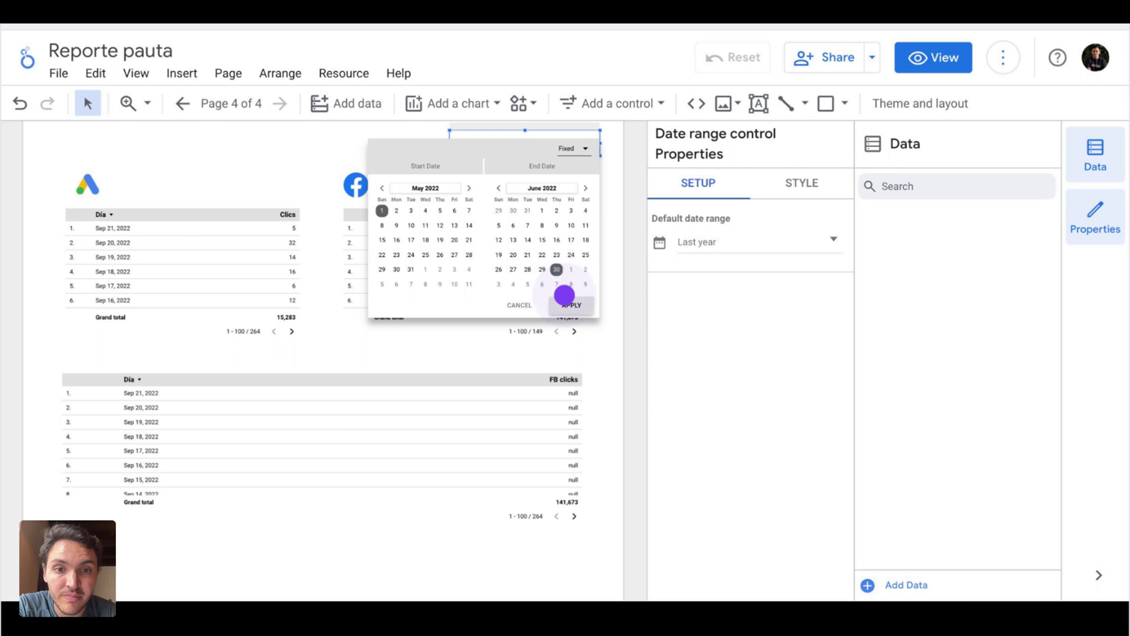
pyautogui.click(569, 307)
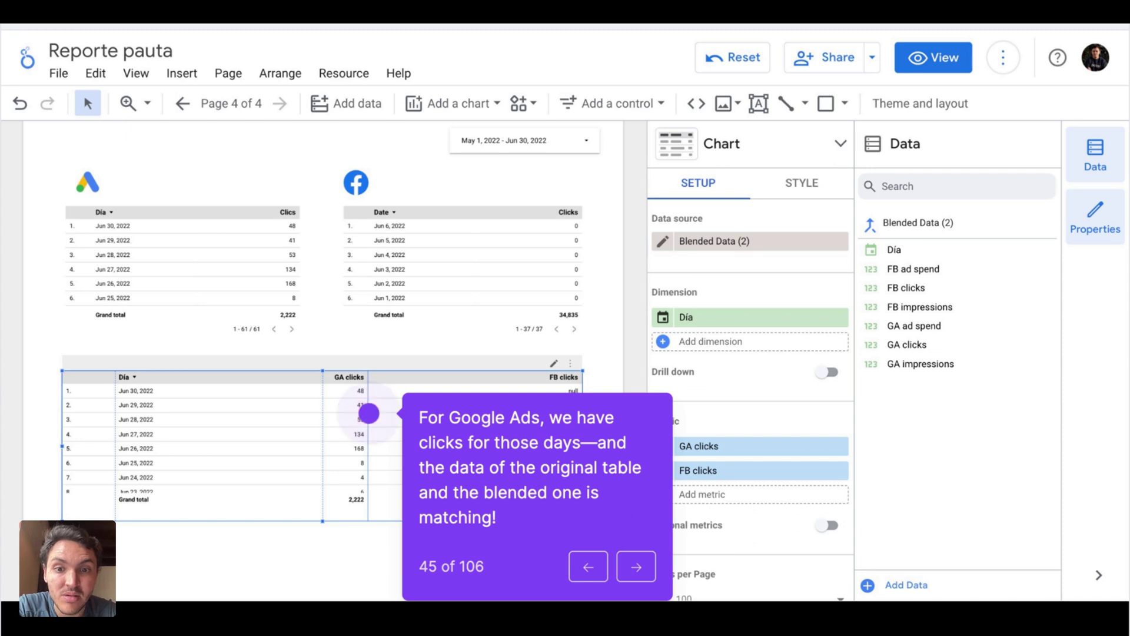
# Add GA ad spend and FB ad spend as metrics of the blended table and resize its columns to fit them.
pyautogui.press('Right')
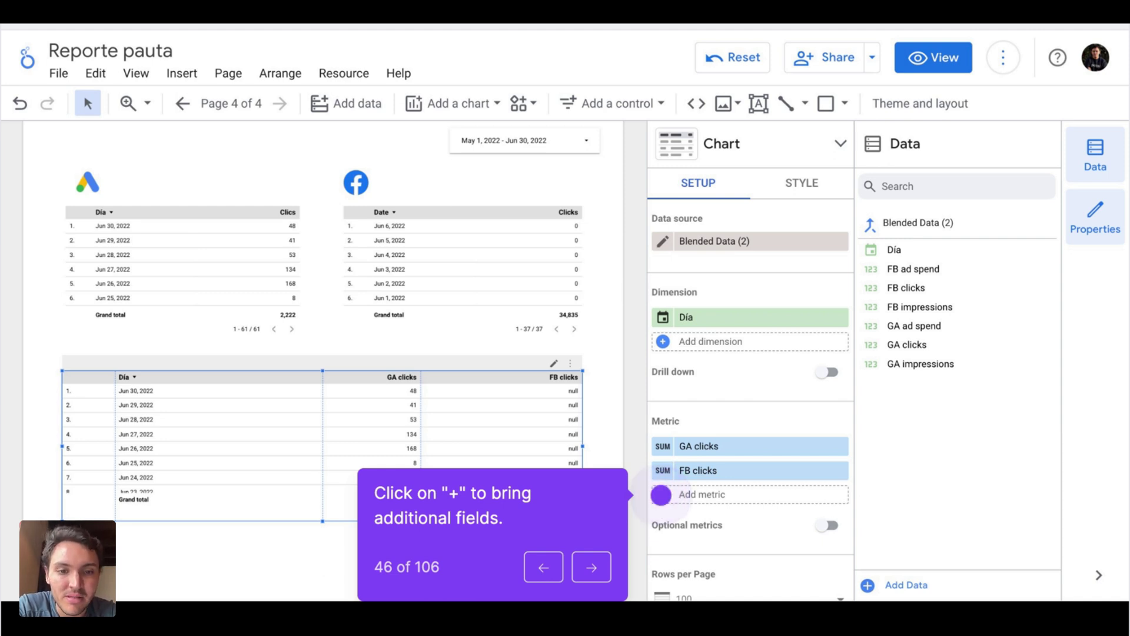
pyautogui.click(660, 495)
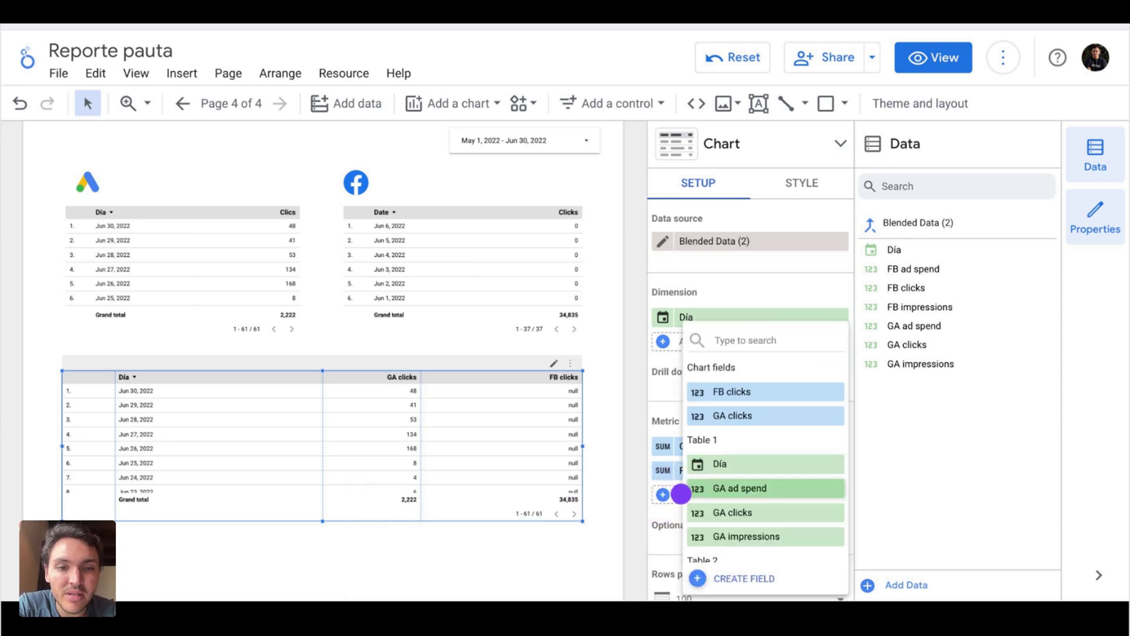
pyautogui.click(787, 488)
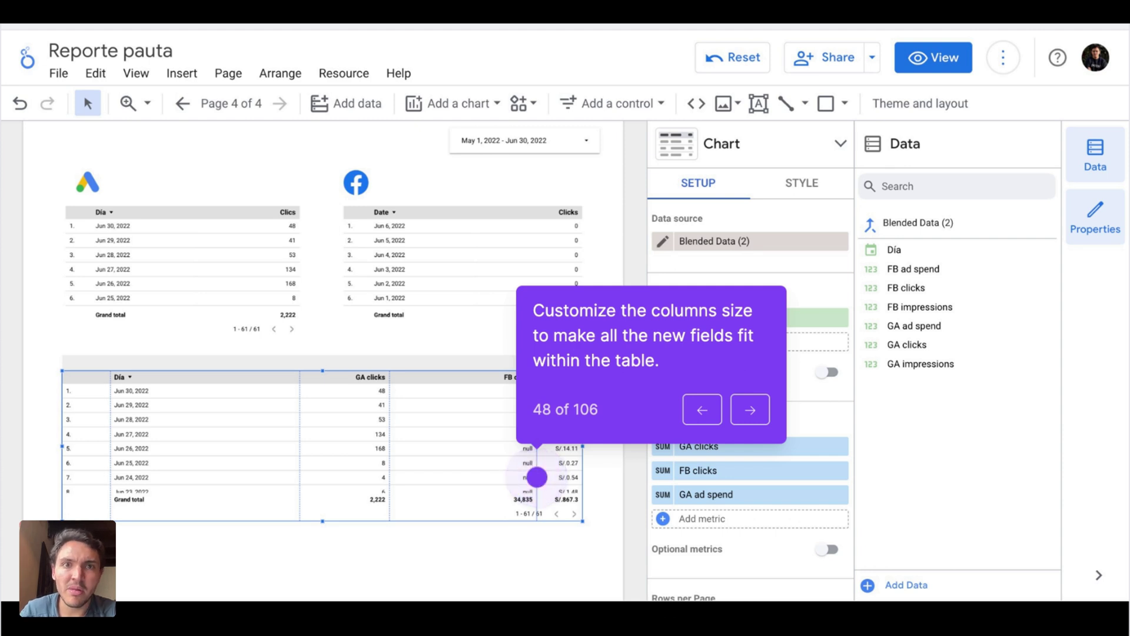
pyautogui.click(536, 477)
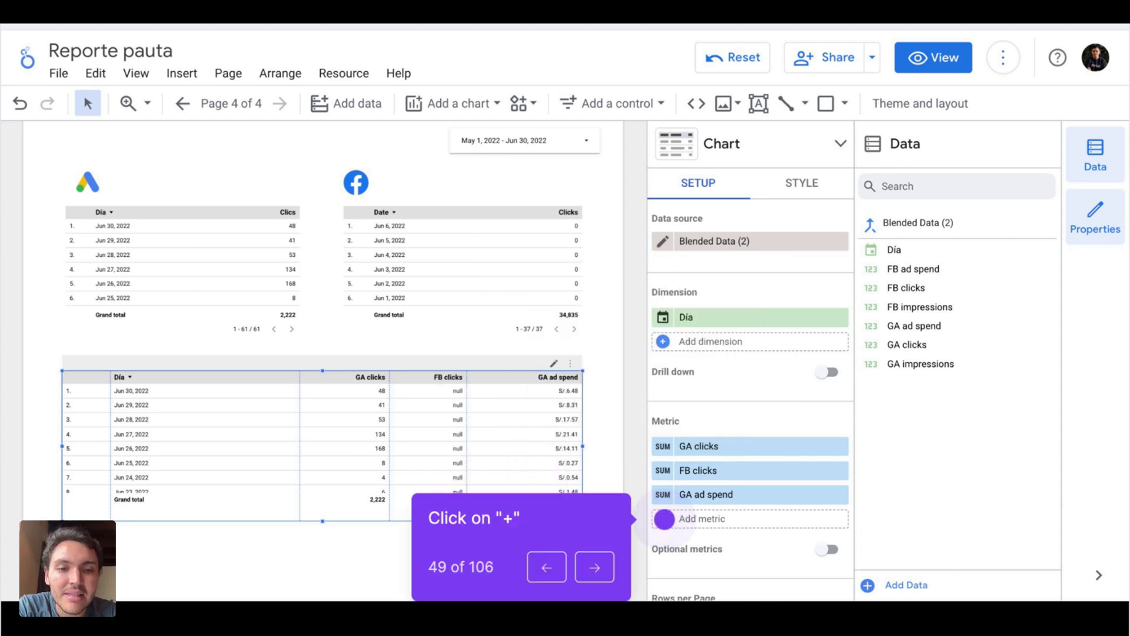
pyautogui.click(663, 519)
pyautogui.click(750, 504)
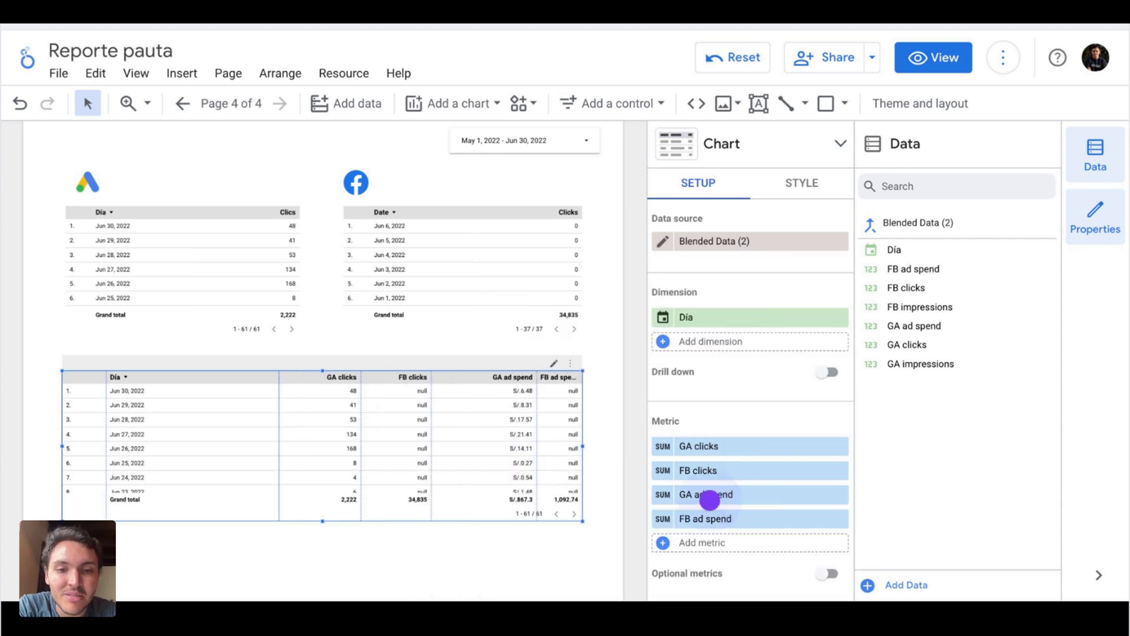
pyautogui.click(278, 460)
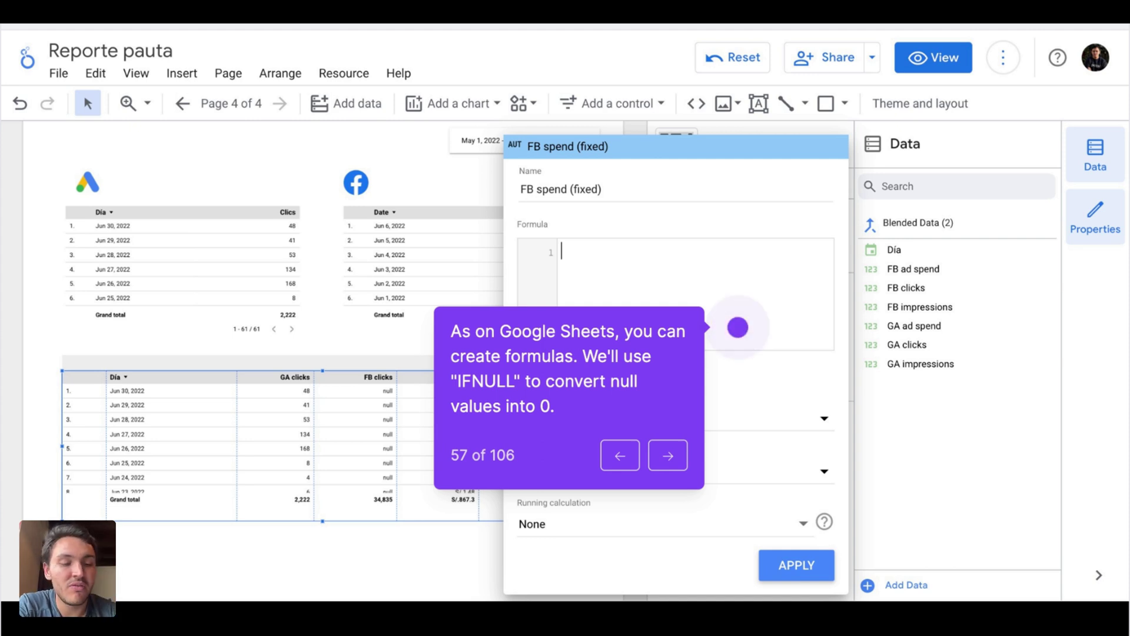
# Define FB spend (fixed) with IFNULL on FB ad spend to convert null values into 0, and apply it to the blended table.
pyautogui.press('Right')
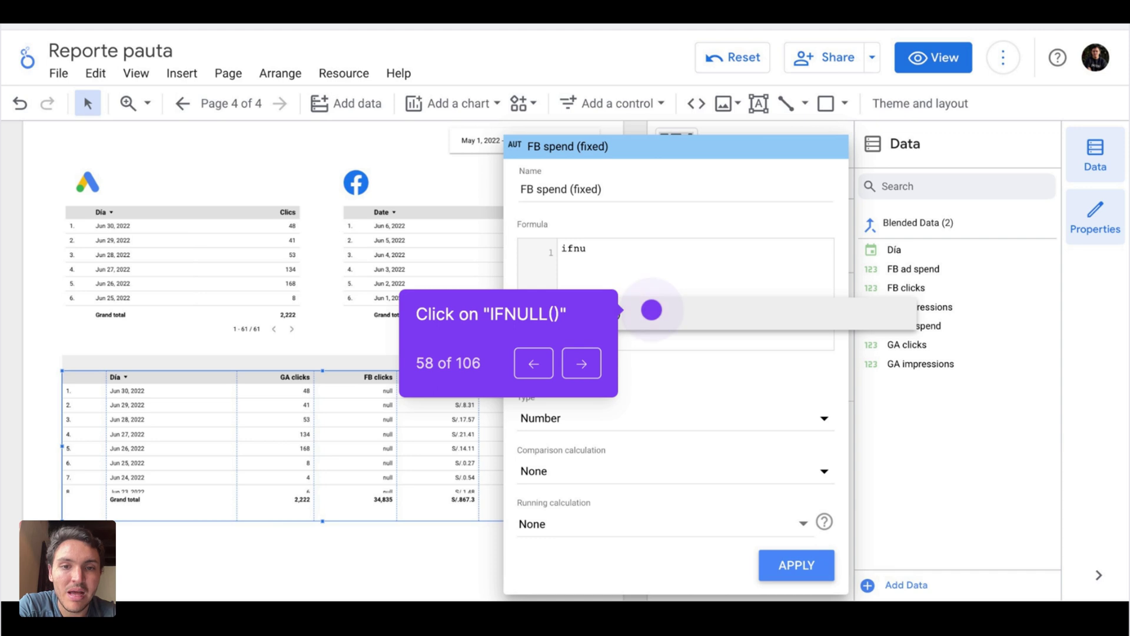
pyautogui.press('Right')
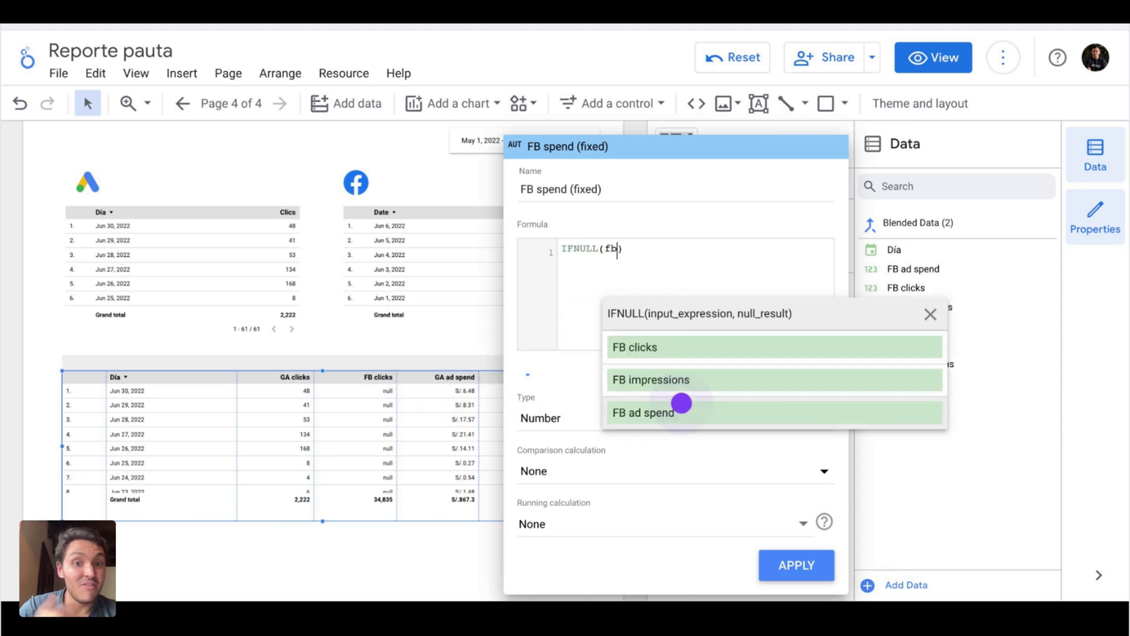
pyautogui.press('Right')
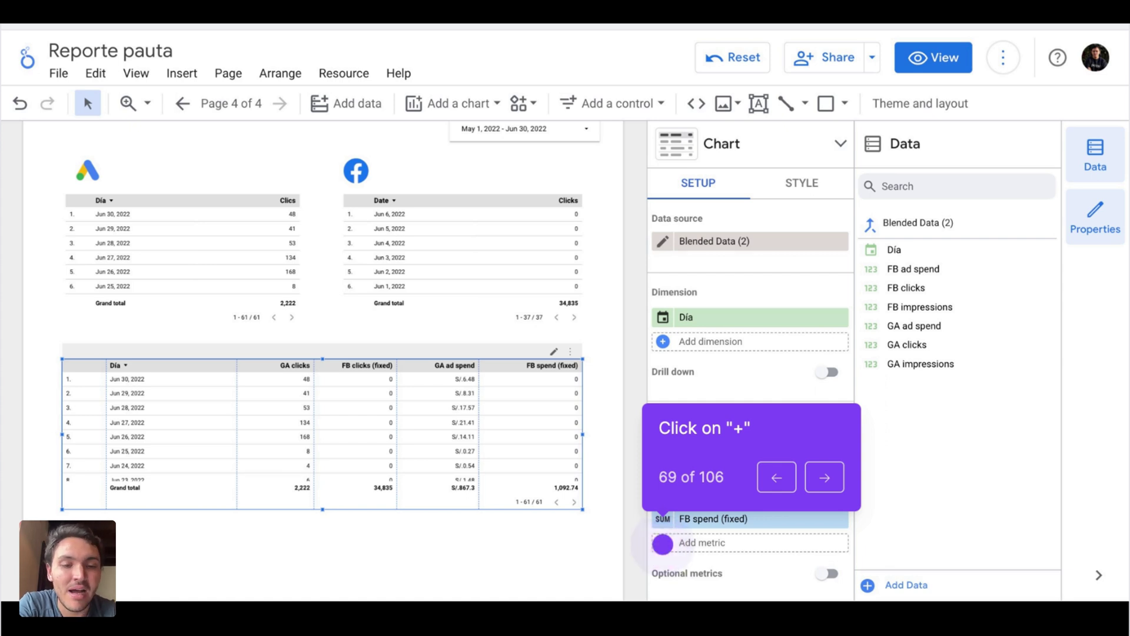
# Create a Total ad spend metric with the formula SUM(GA ad spend)+SUM(FB ad spend), and apply it to the blended table.
pyautogui.click(663, 543)
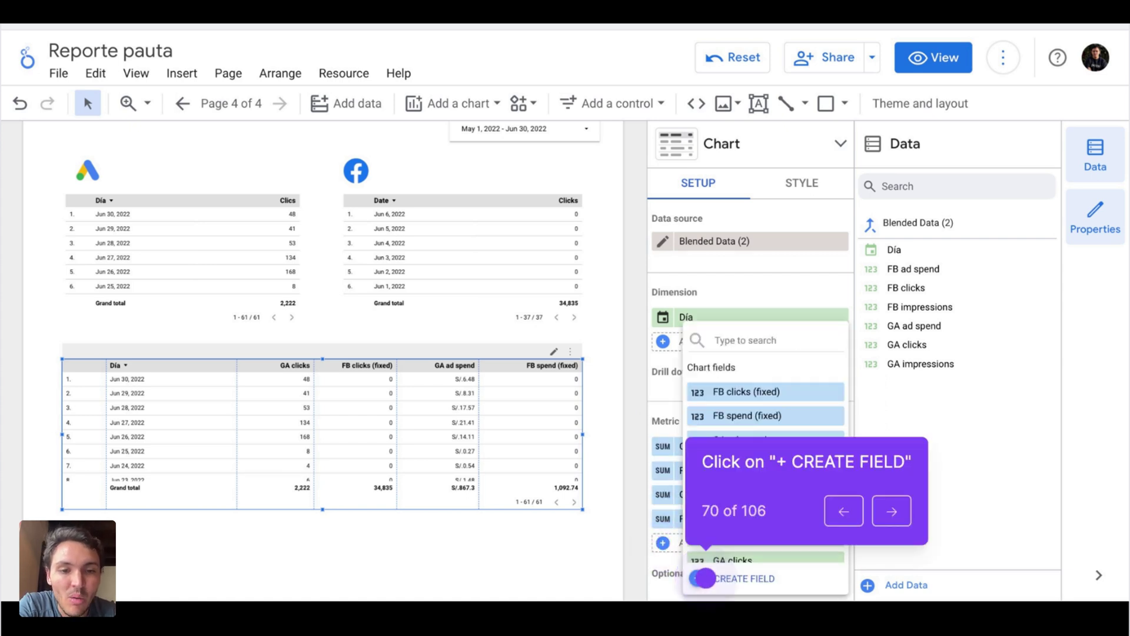
pyautogui.click(704, 577)
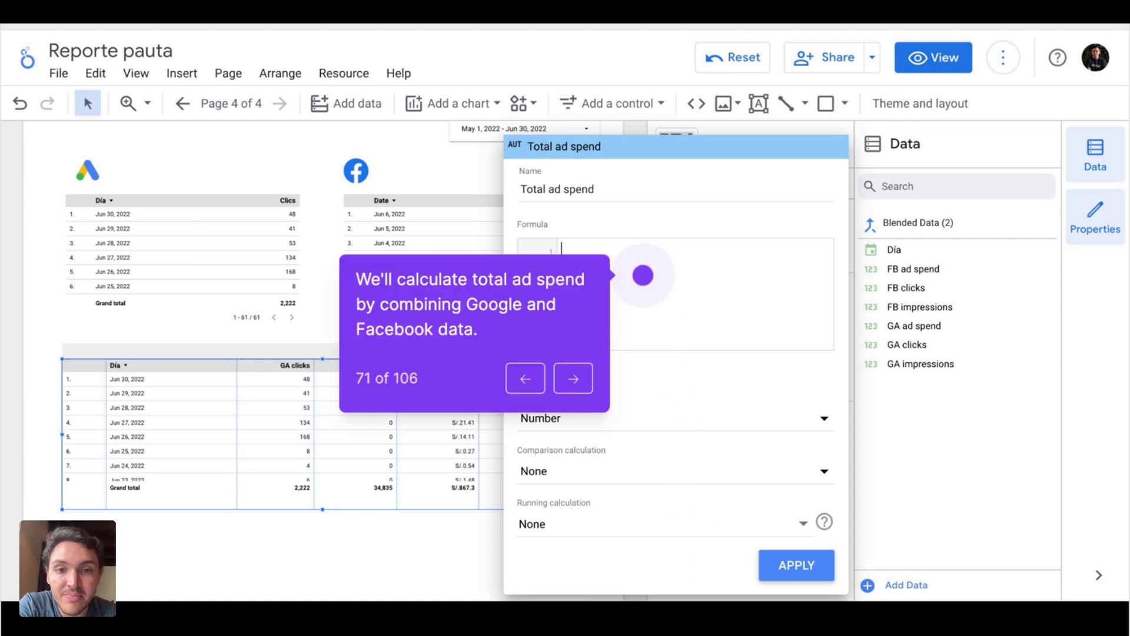
pyautogui.press('Right')
pyautogui.press('Right')
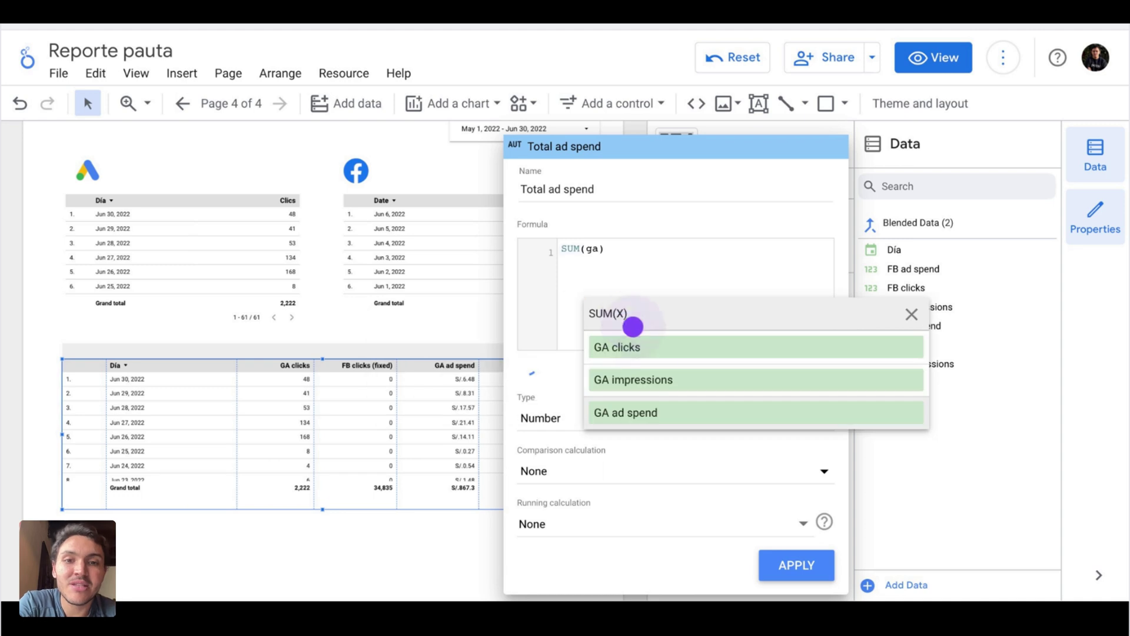
pyautogui.press('Right')
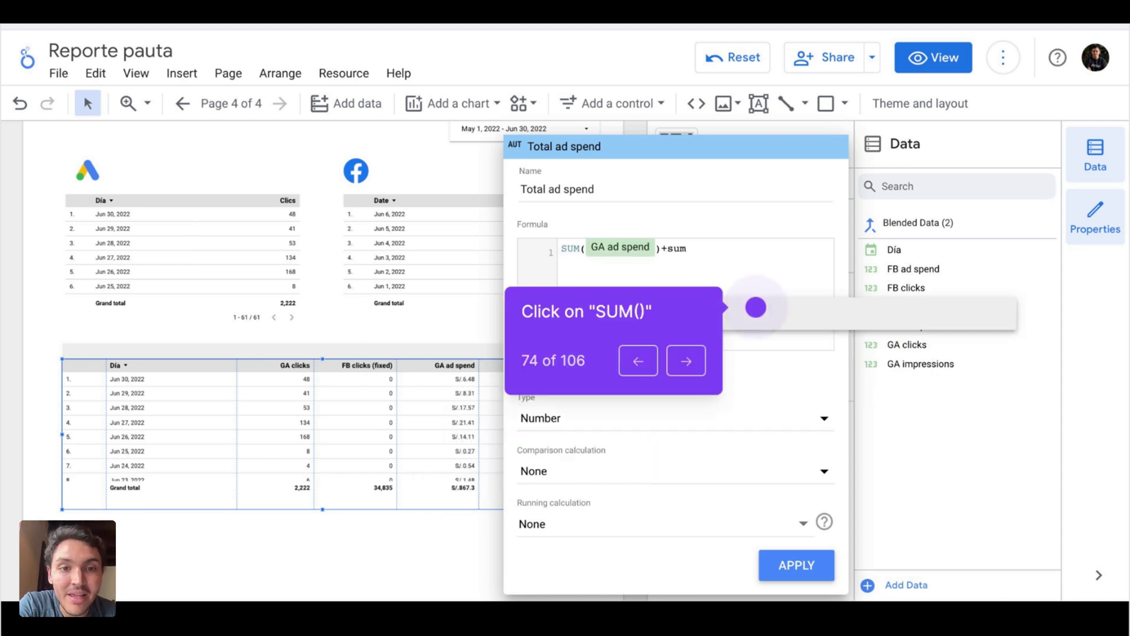
pyautogui.press('Right')
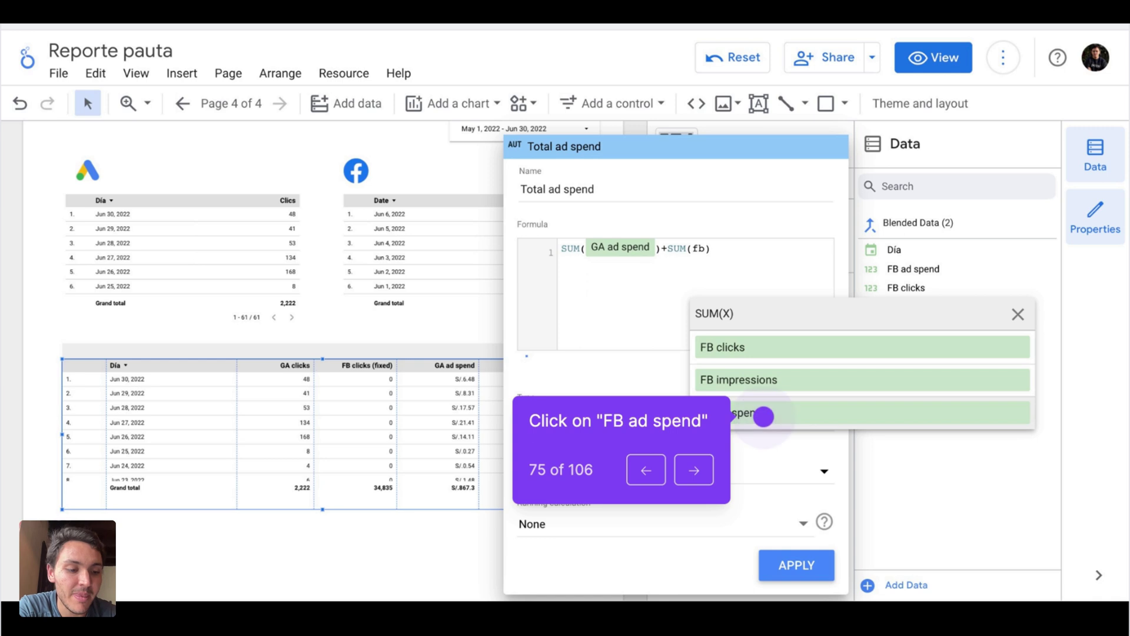
pyautogui.press('Right')
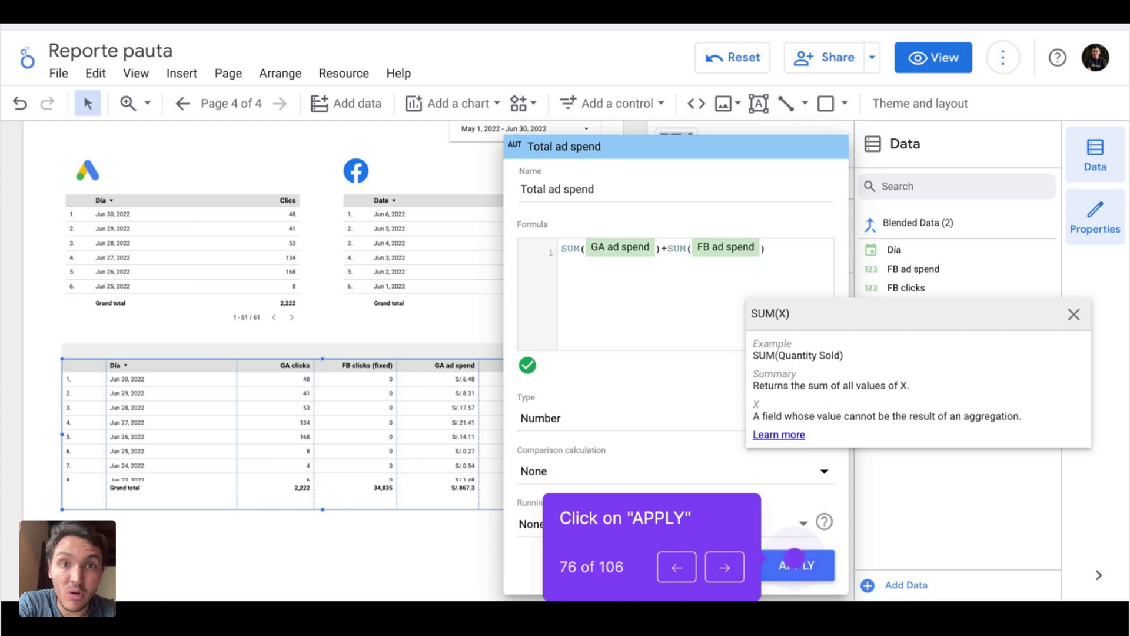
pyautogui.press('Right')
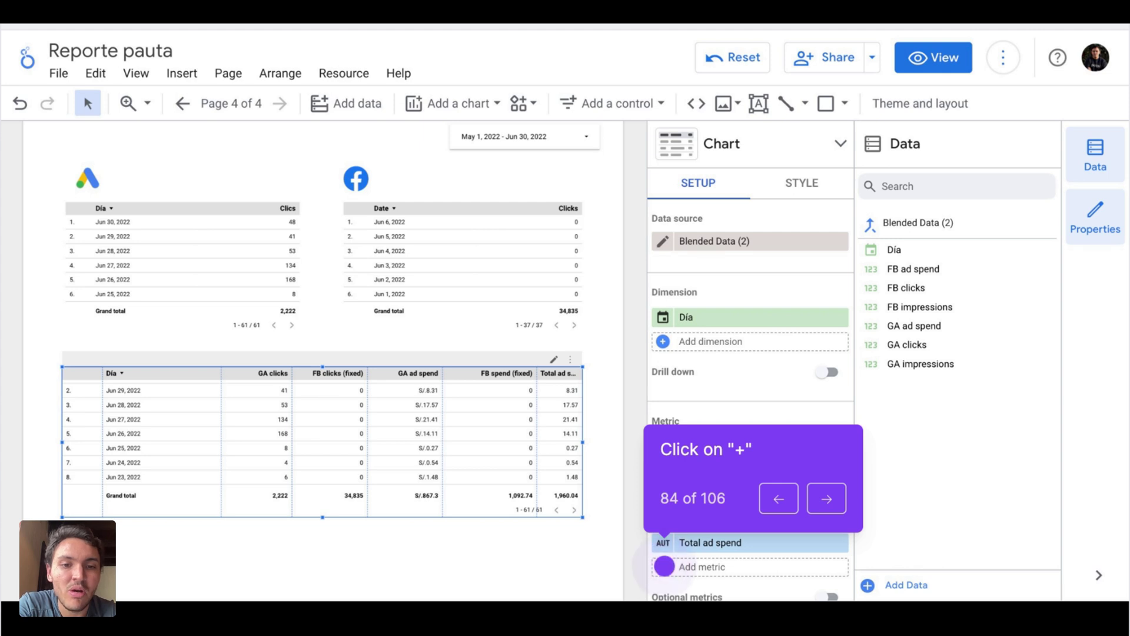
# Create a Total clicks metric with the formula SUM(GA clicks)+SUM(FB clicks), and apply it to the blended table.
pyautogui.click(664, 566)
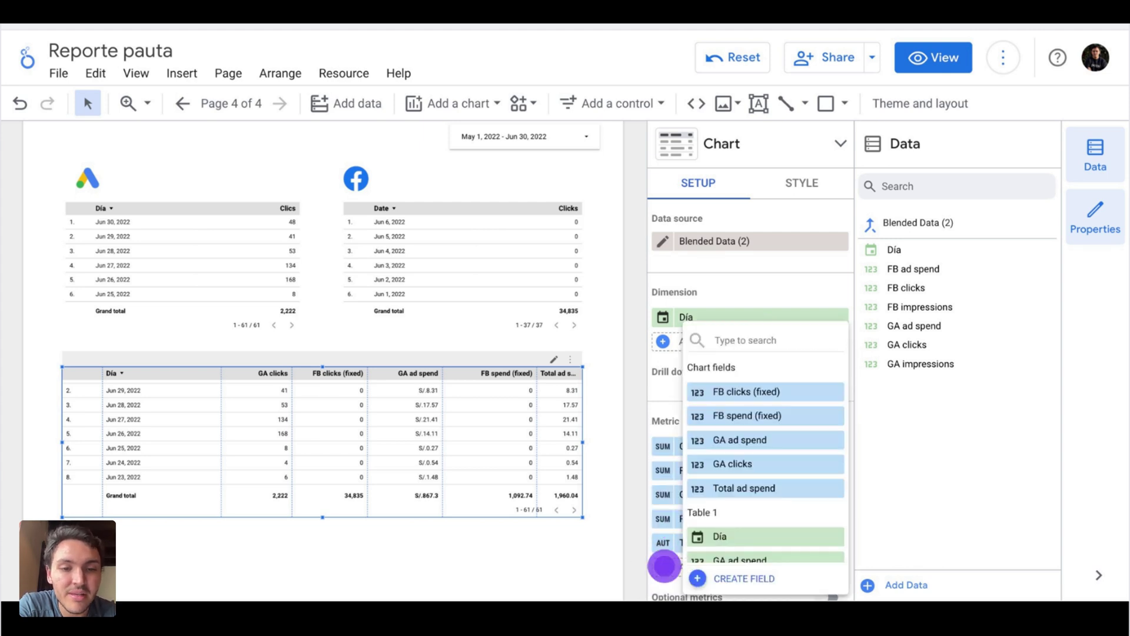
pyautogui.click(697, 579)
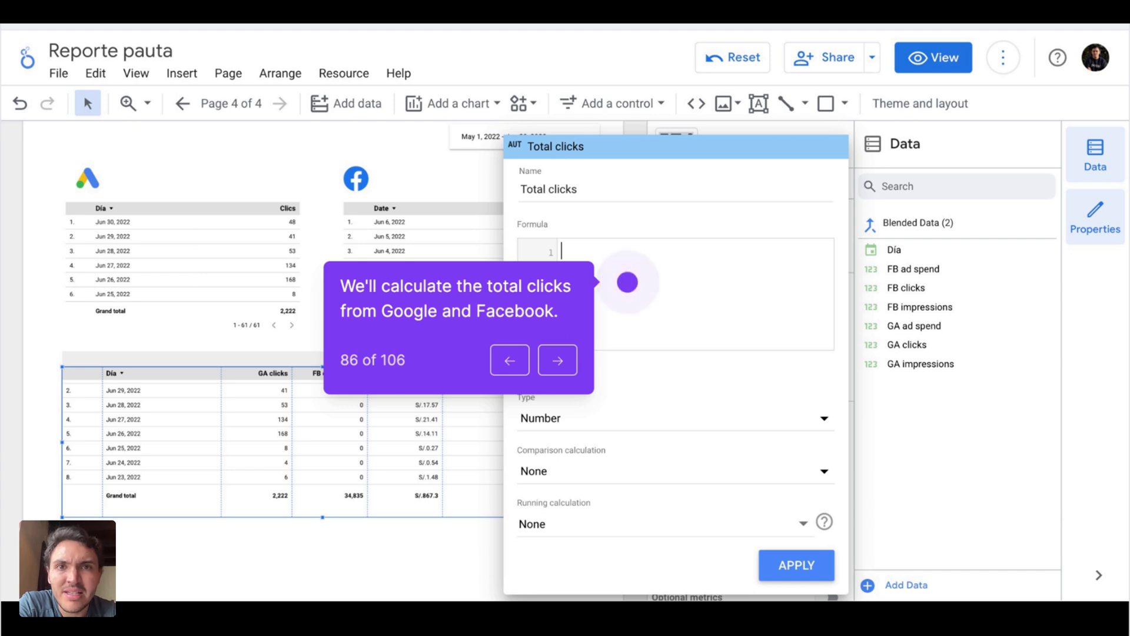
pyautogui.click(627, 282)
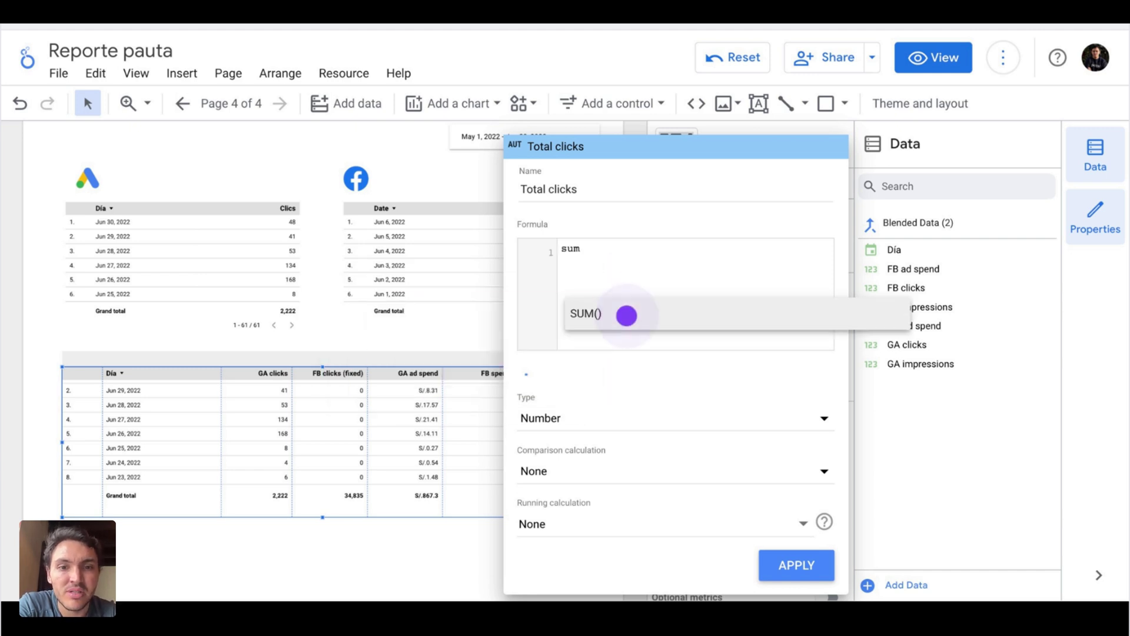
pyautogui.click(627, 316)
pyautogui.click(651, 342)
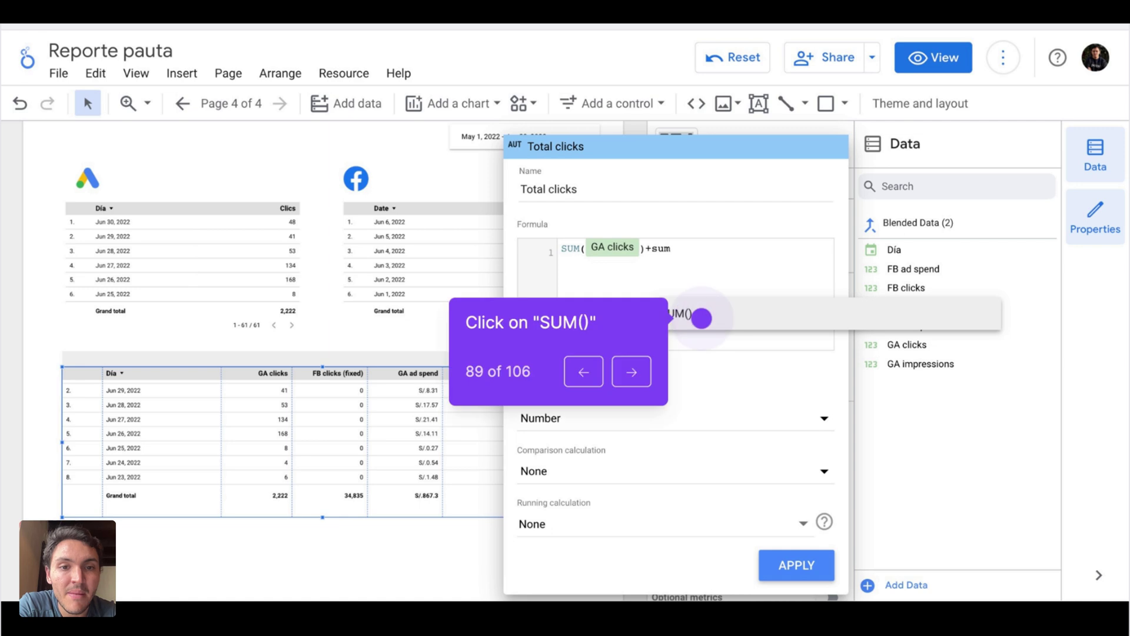
pyautogui.click(701, 318)
pyautogui.click(729, 353)
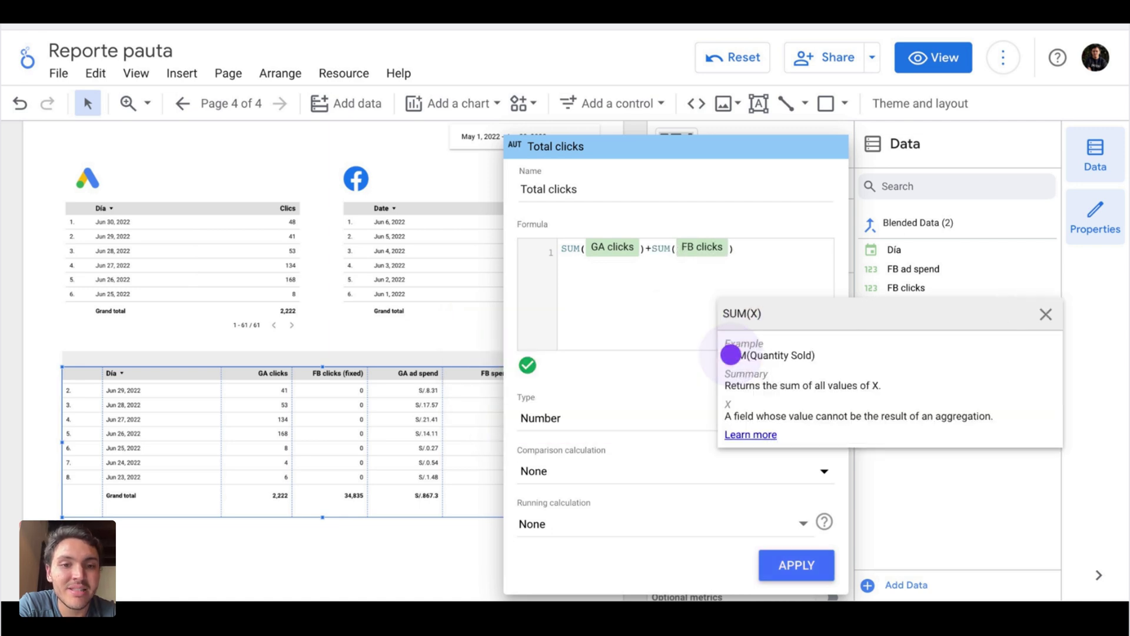
pyautogui.click(792, 563)
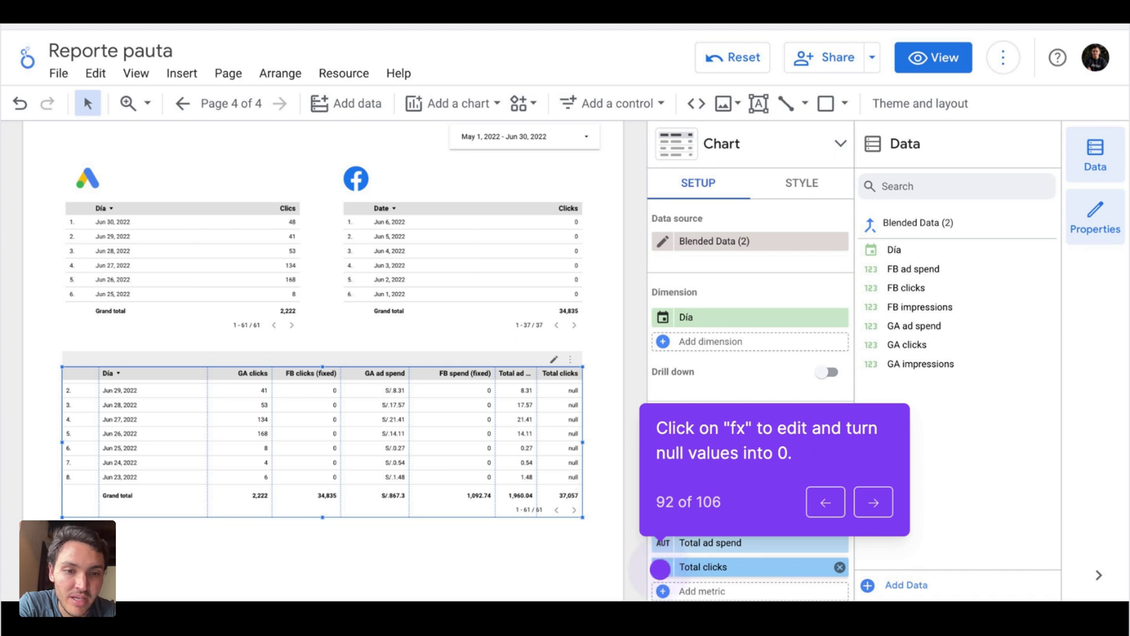
# Wrap FB clicks in IFNULL with 0 as the null result inside the Total clicks formula, and apply the change.
pyautogui.click(660, 568)
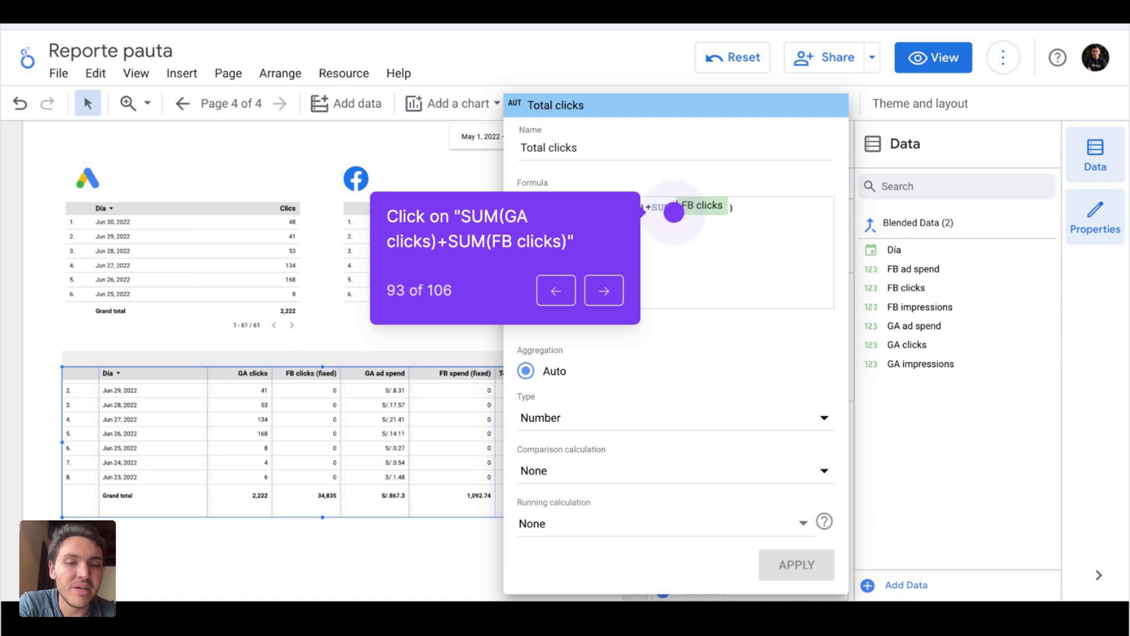
pyautogui.click(674, 213)
pyautogui.click(770, 207)
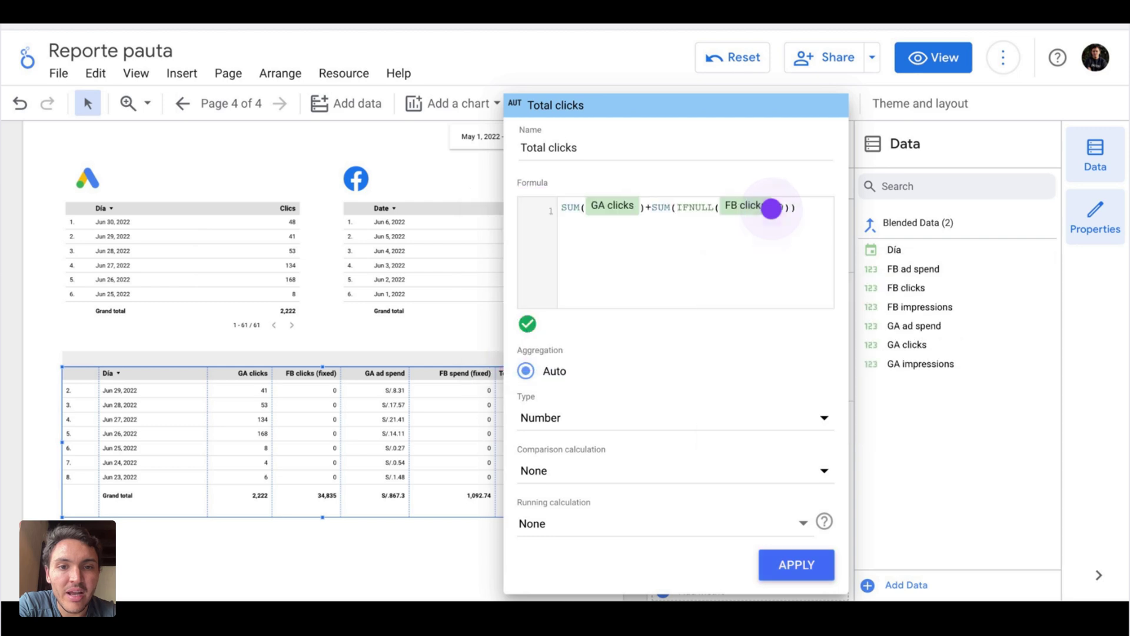
pyautogui.click(789, 560)
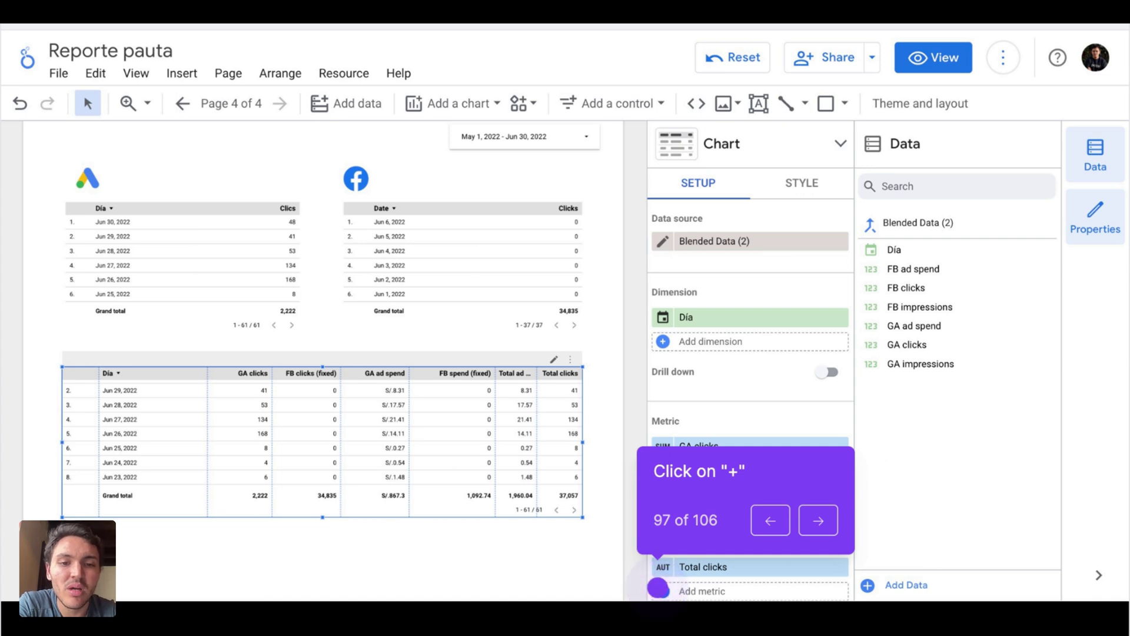
# Create and apply a Total CPC metric dividing summed GA and FB ad spend by summed GA and FB clicks, with IFNULL 0 around the FB fields.
pyautogui.click(660, 589)
pyautogui.click(699, 578)
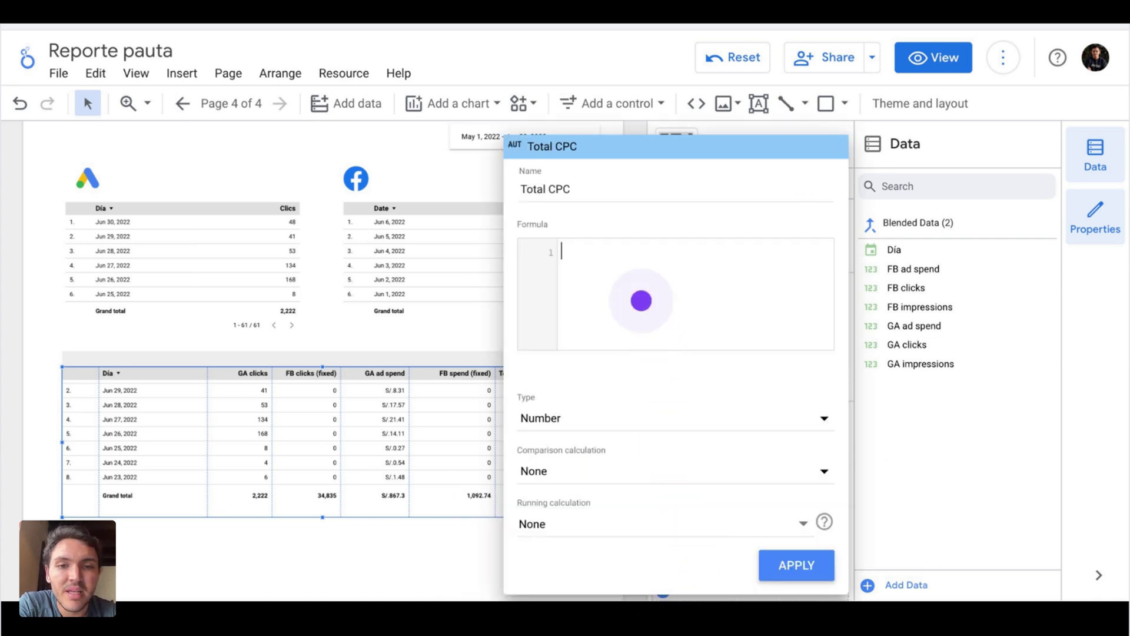
pyautogui.write('SUM')
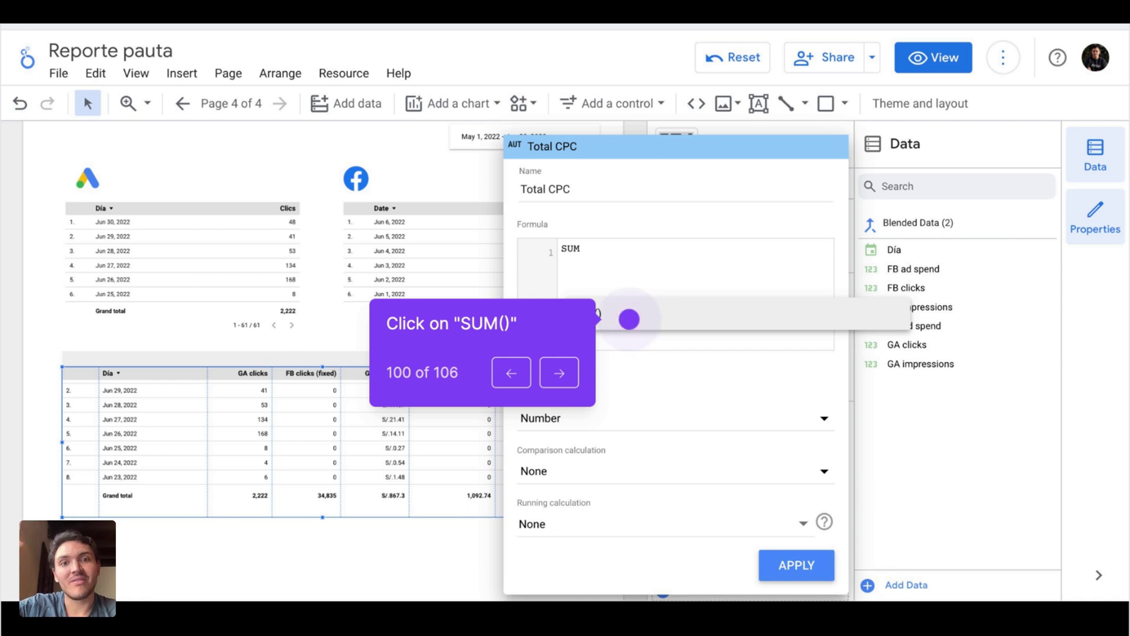
pyautogui.click(628, 318)
pyautogui.click(641, 394)
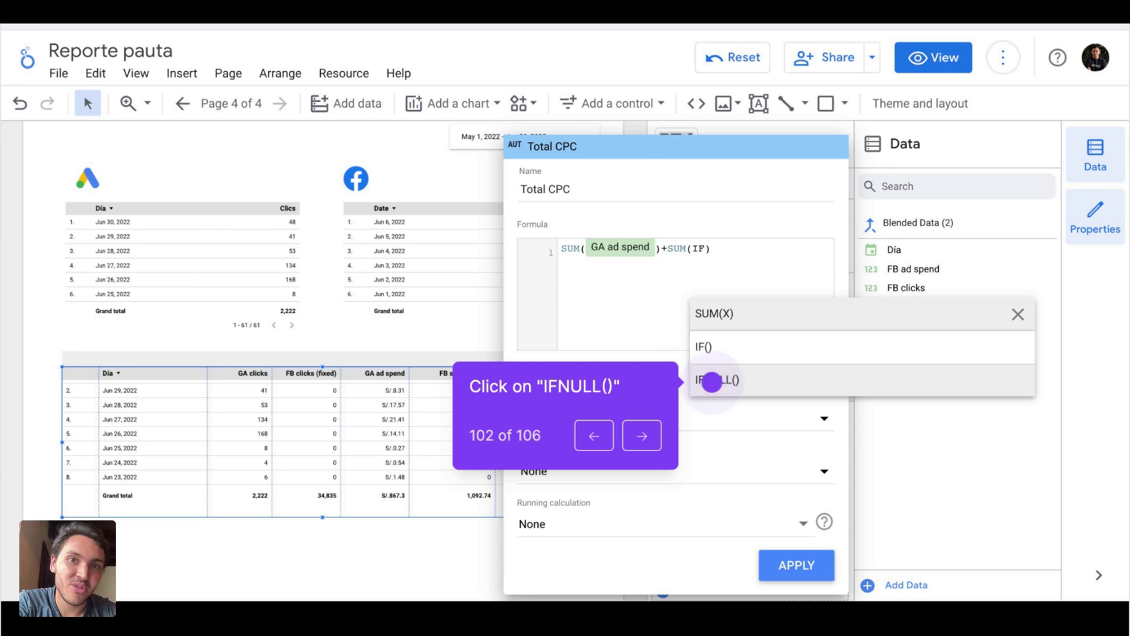
pyautogui.click(711, 382)
pyautogui.click(786, 269)
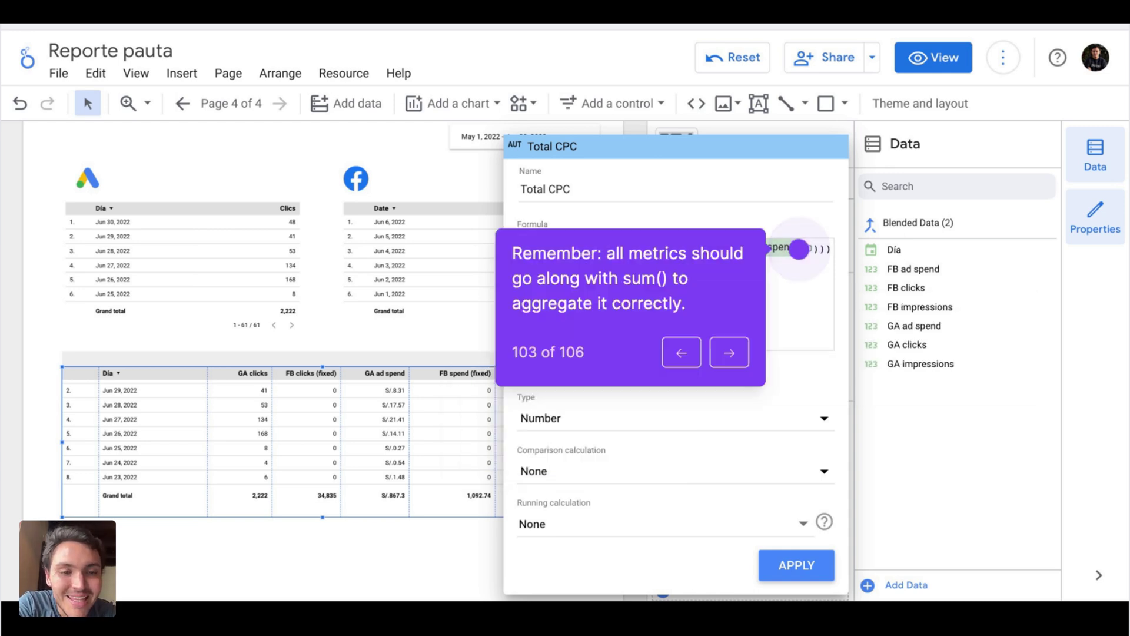
pyautogui.click(732, 348)
pyautogui.click(813, 316)
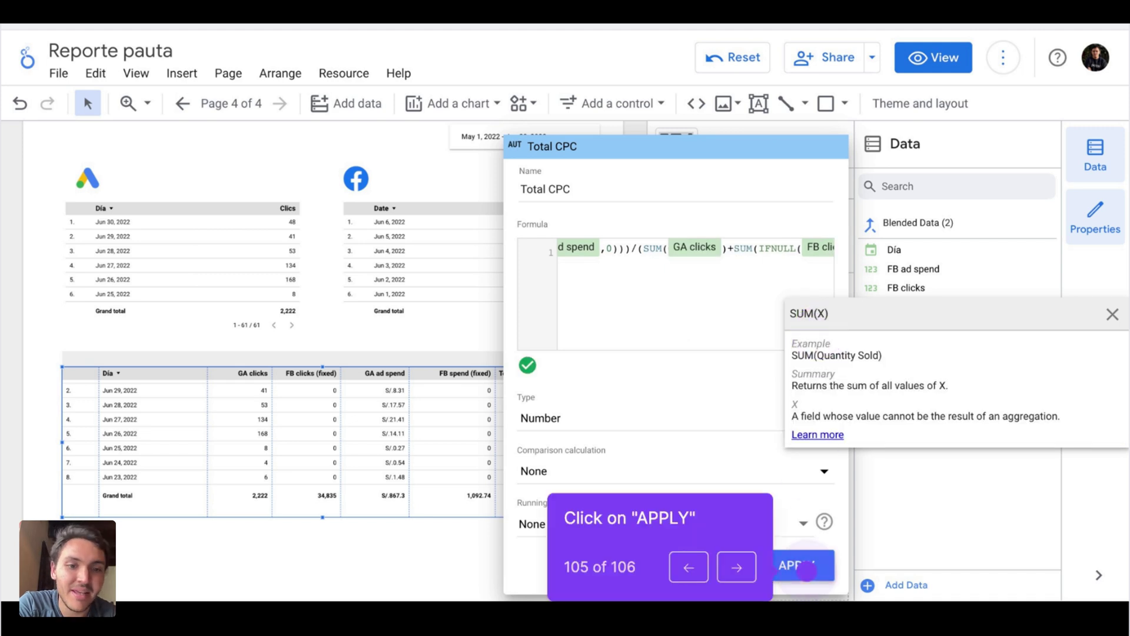
pyautogui.click(804, 565)
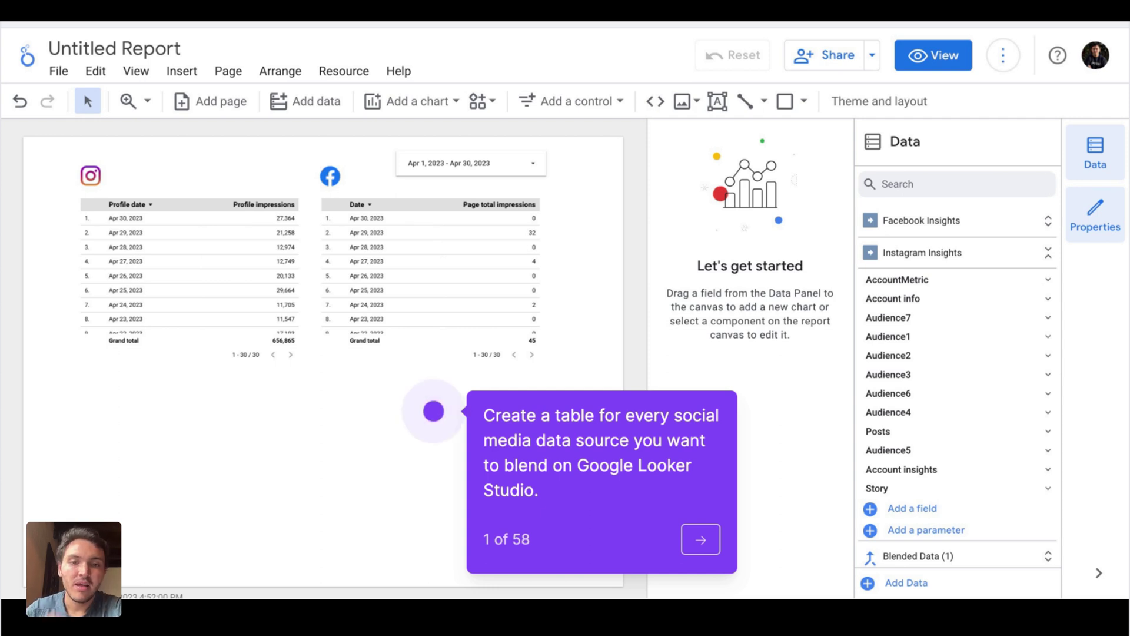
# Blend the Instagram and Facebook impressions tables in the untitled report and place the blended table underneath the originals.
pyautogui.moveTo(714, 581)
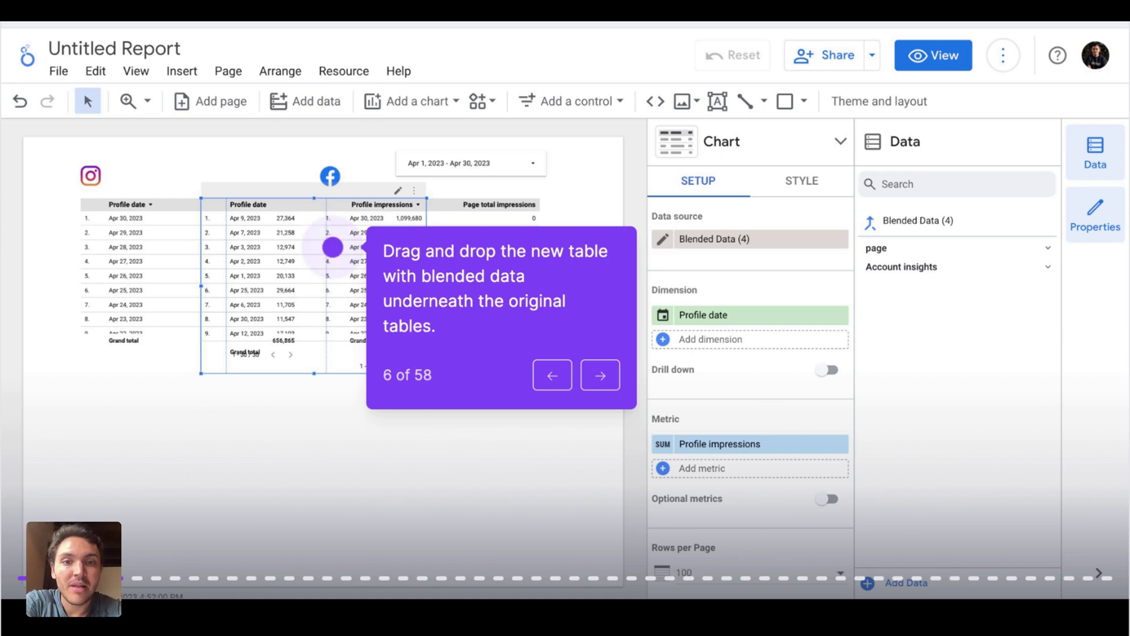
pyautogui.click(594, 384)
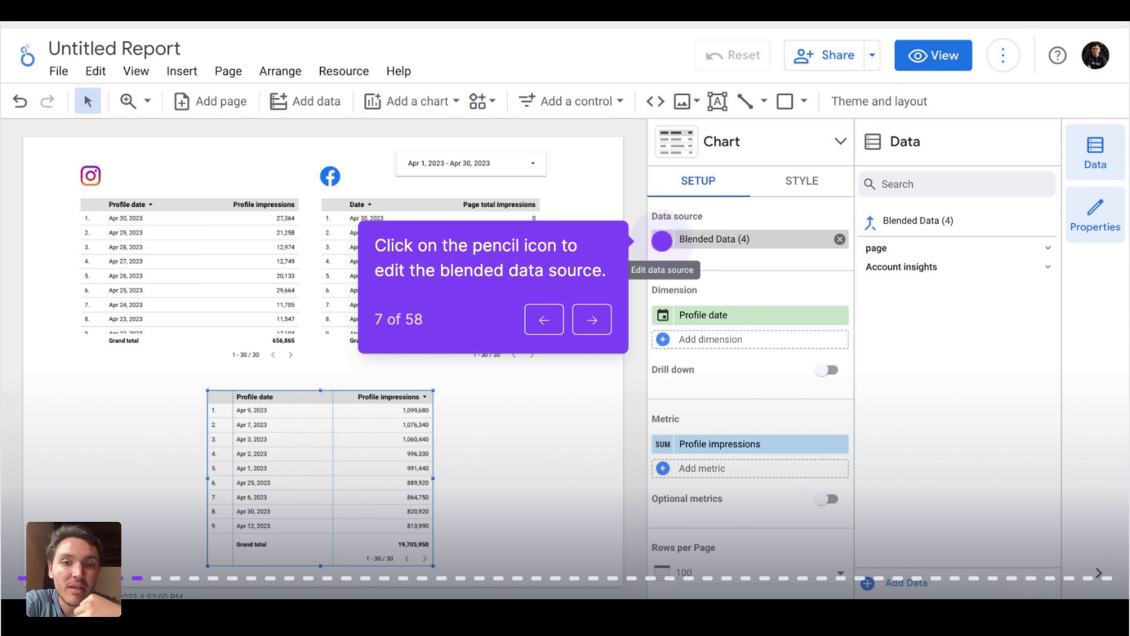
# Set the blend's join to Left outer, matching Instagram's Profile date with Facebook's Date, and save the blend.
pyautogui.click(587, 322)
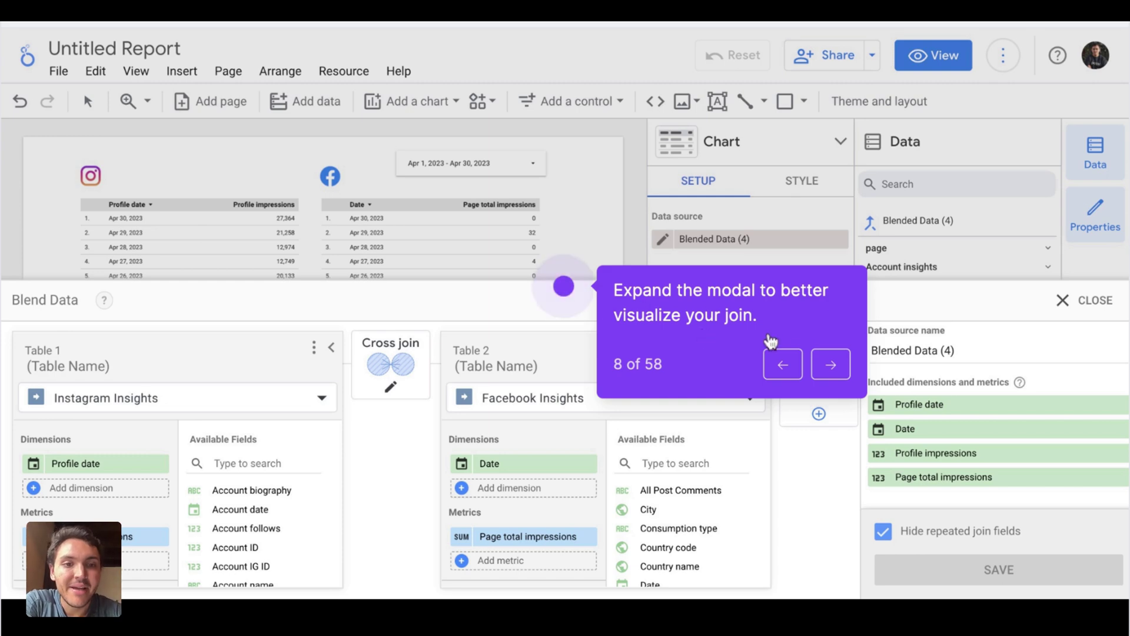
pyautogui.click(830, 365)
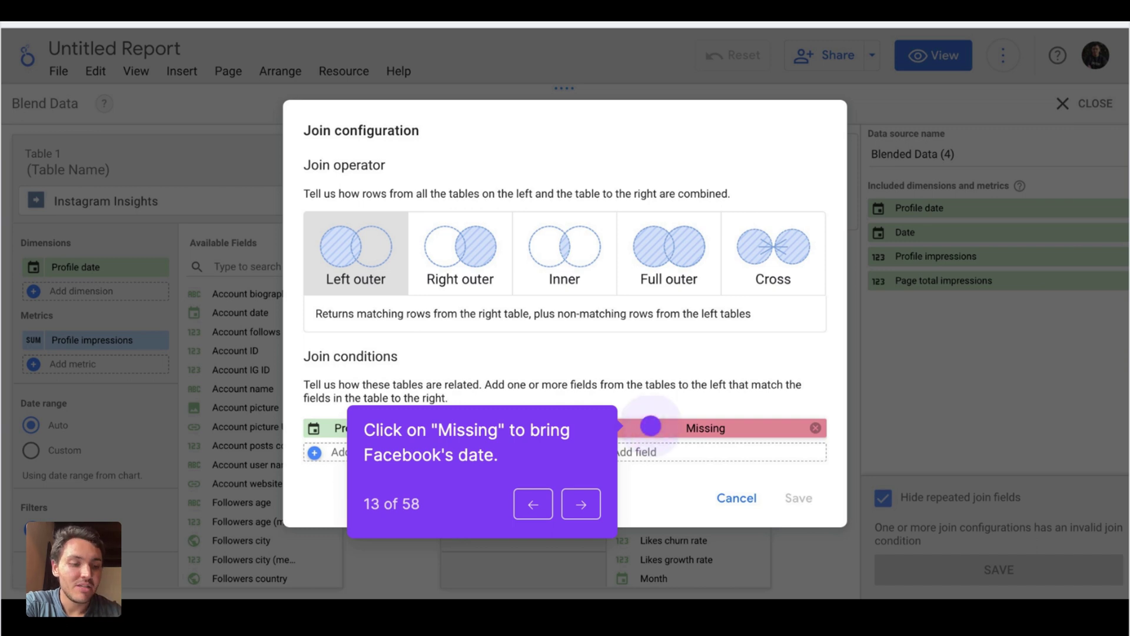
pyautogui.press('Right')
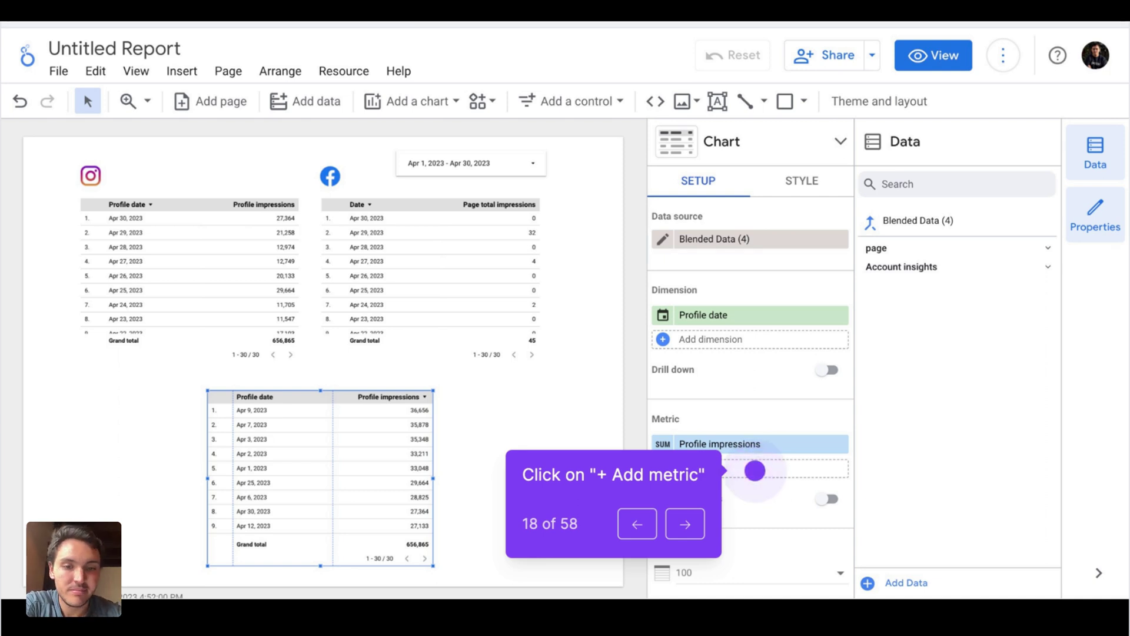
# Add Page total impressions to the blended table and rename the blend's two metrics Ins impressions and FB impressions.
pyautogui.click(755, 471)
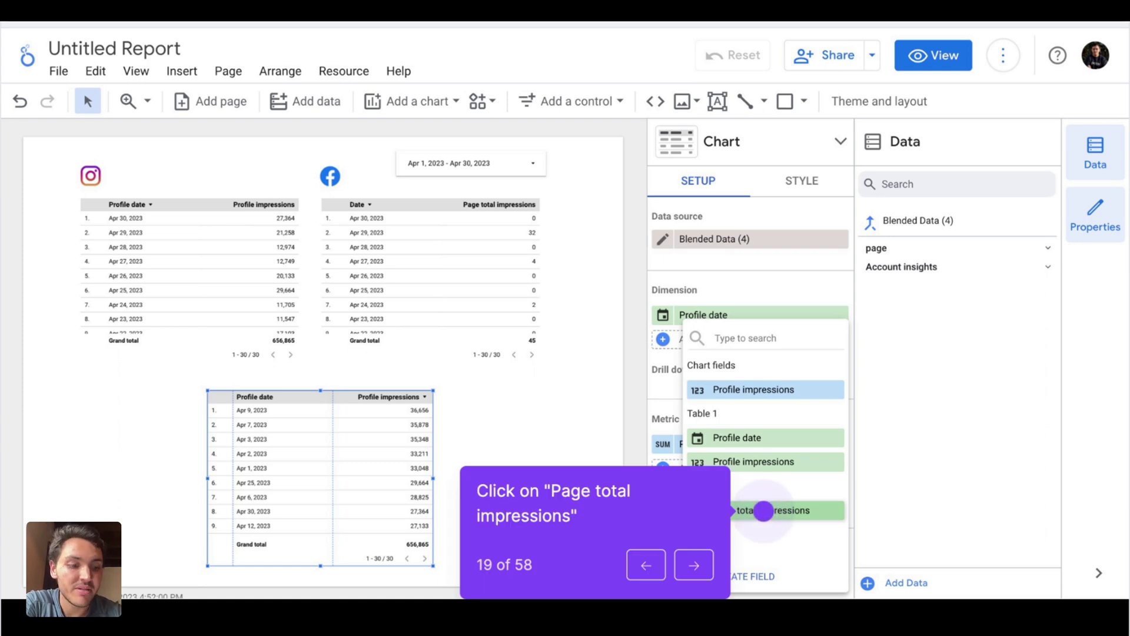
pyautogui.click(763, 511)
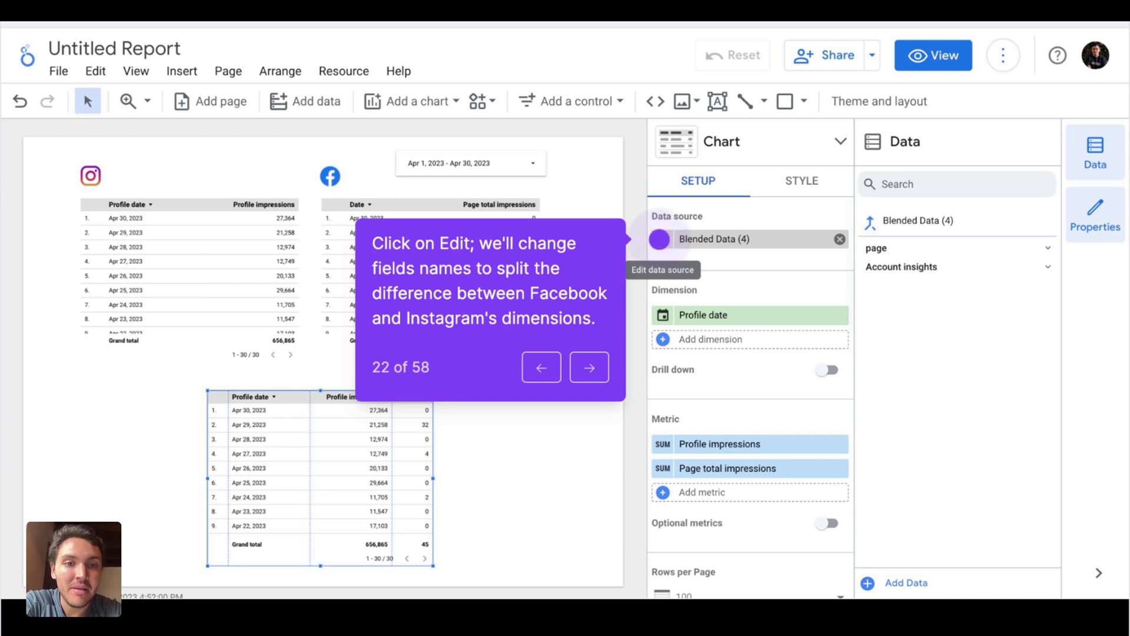
pyautogui.click(659, 239)
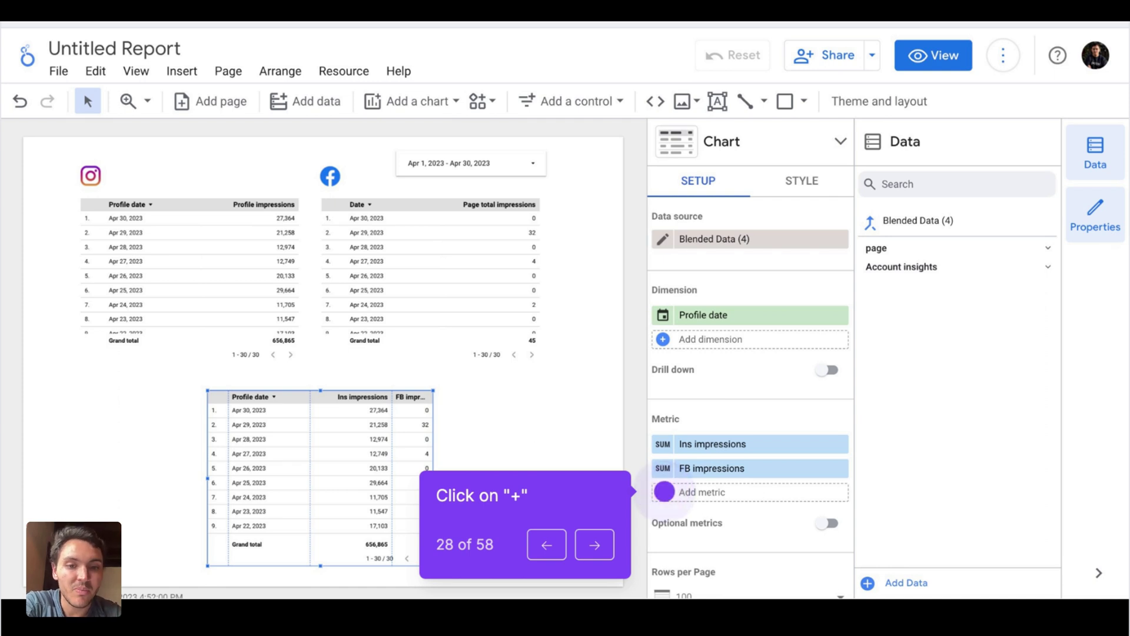
# Create and apply a Total organic impressions metric as SUM(Ins impressions)+SUM(FB impressions), and widen the blended table to show it.
pyautogui.click(664, 491)
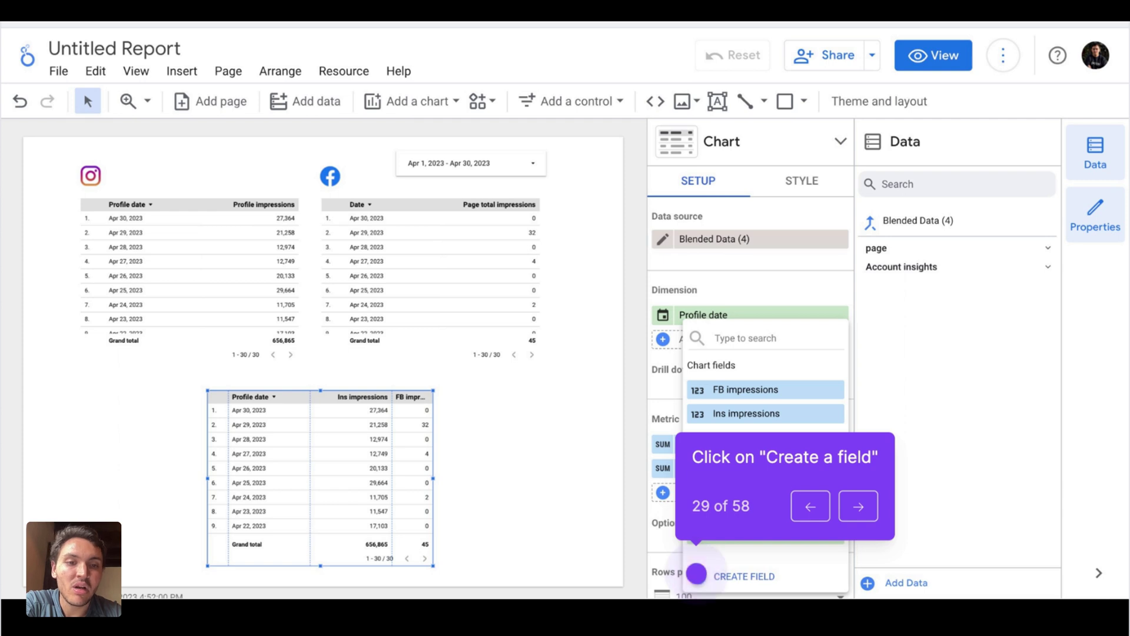
pyautogui.click(697, 574)
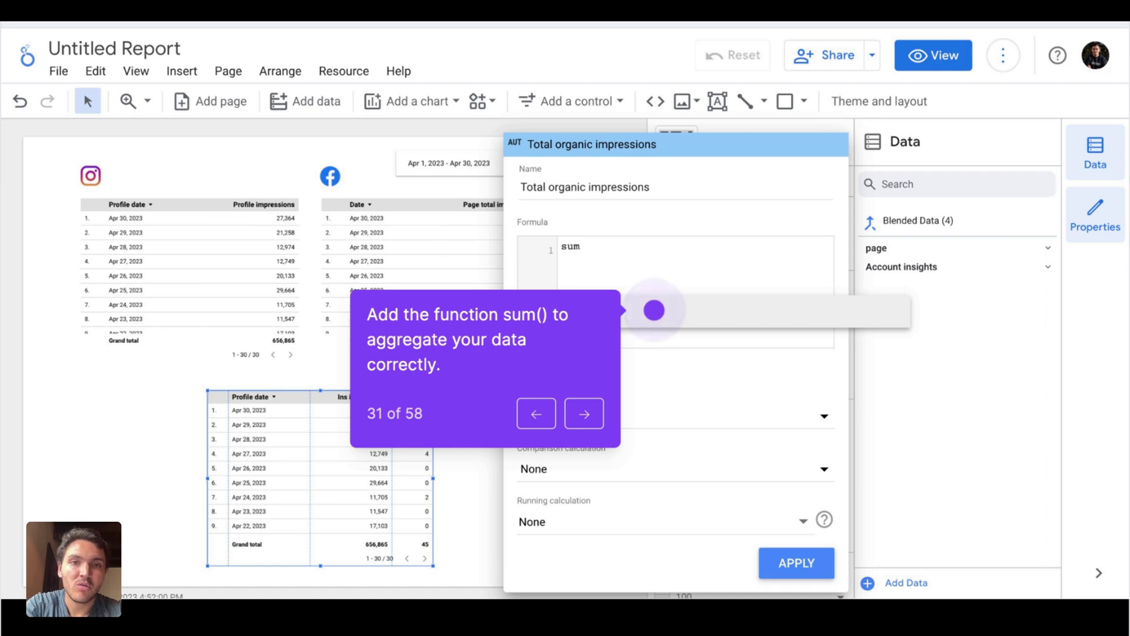
pyautogui.click(654, 311)
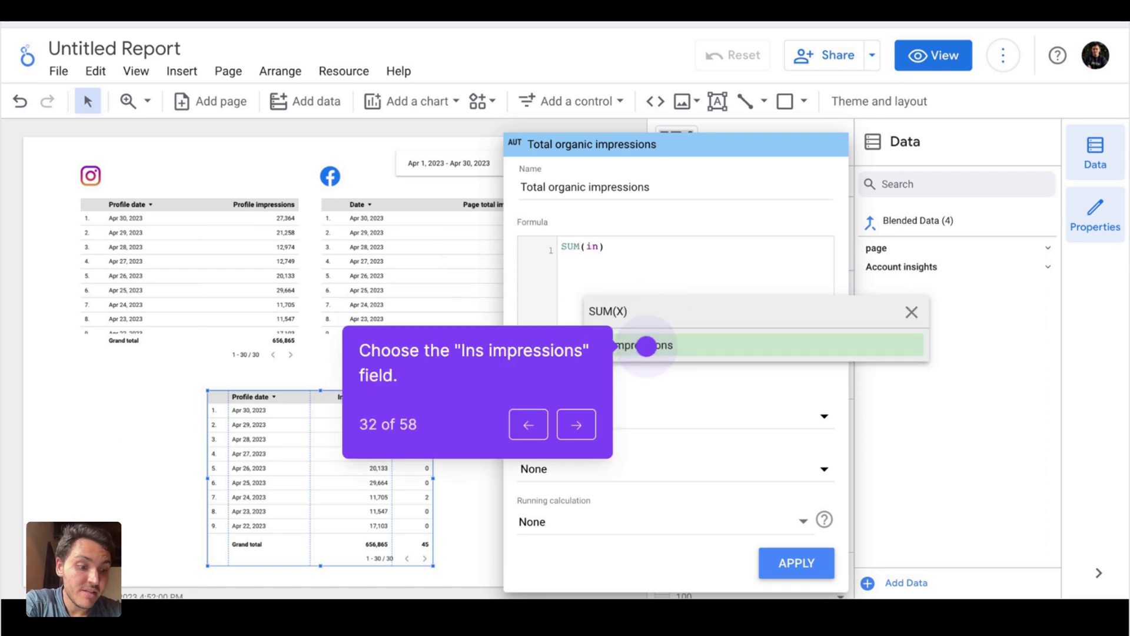
pyautogui.click(647, 346)
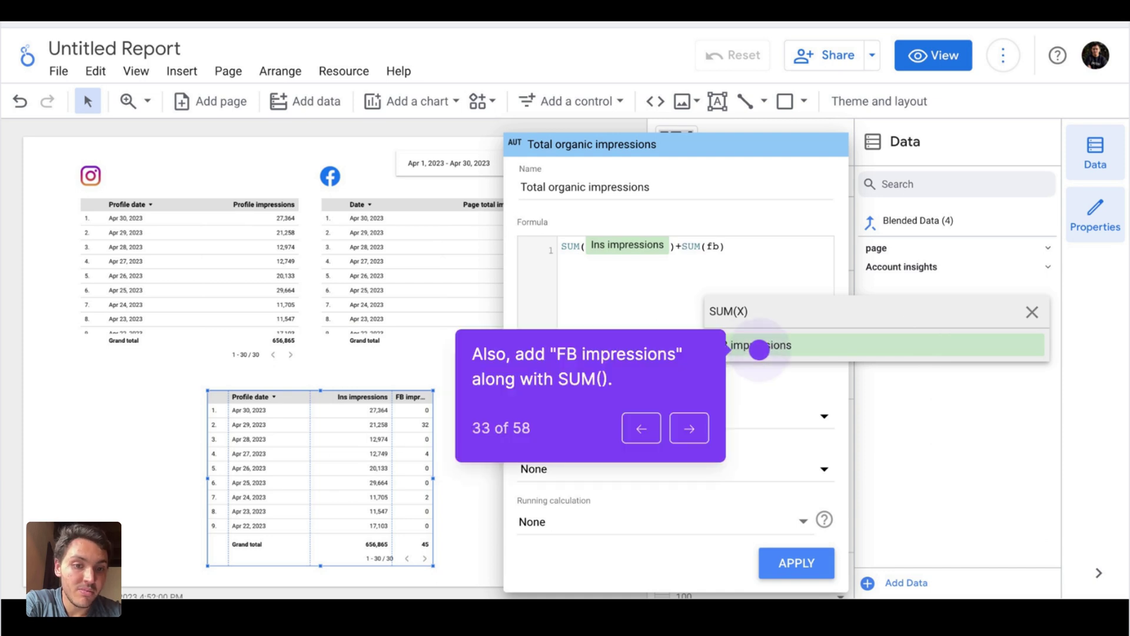
pyautogui.click(759, 349)
pyautogui.click(797, 563)
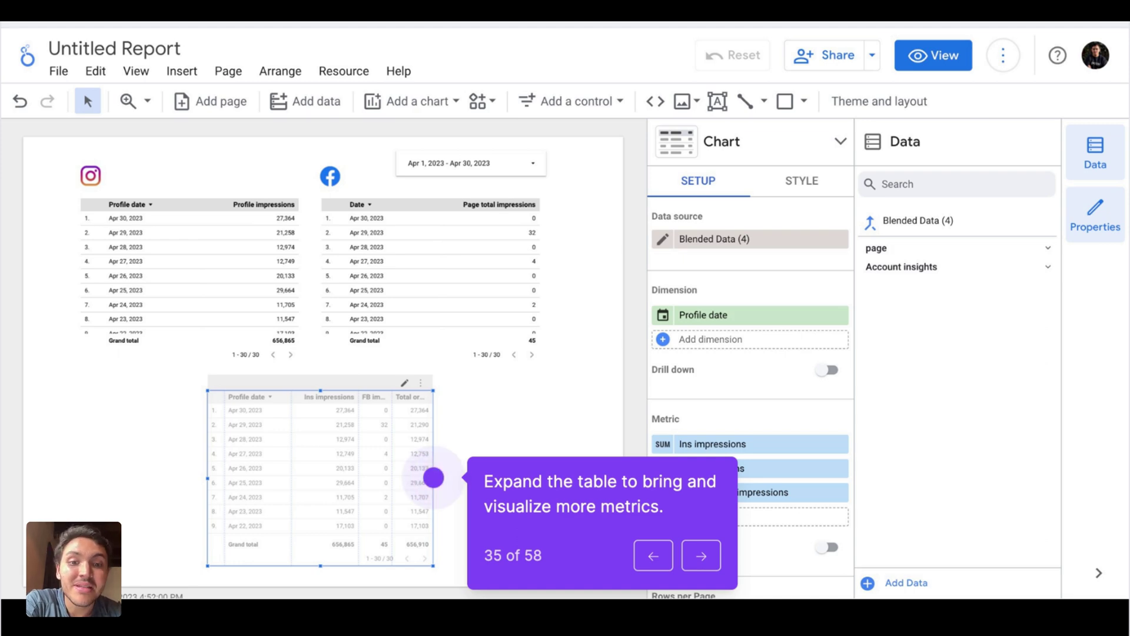
pyautogui.press('Right')
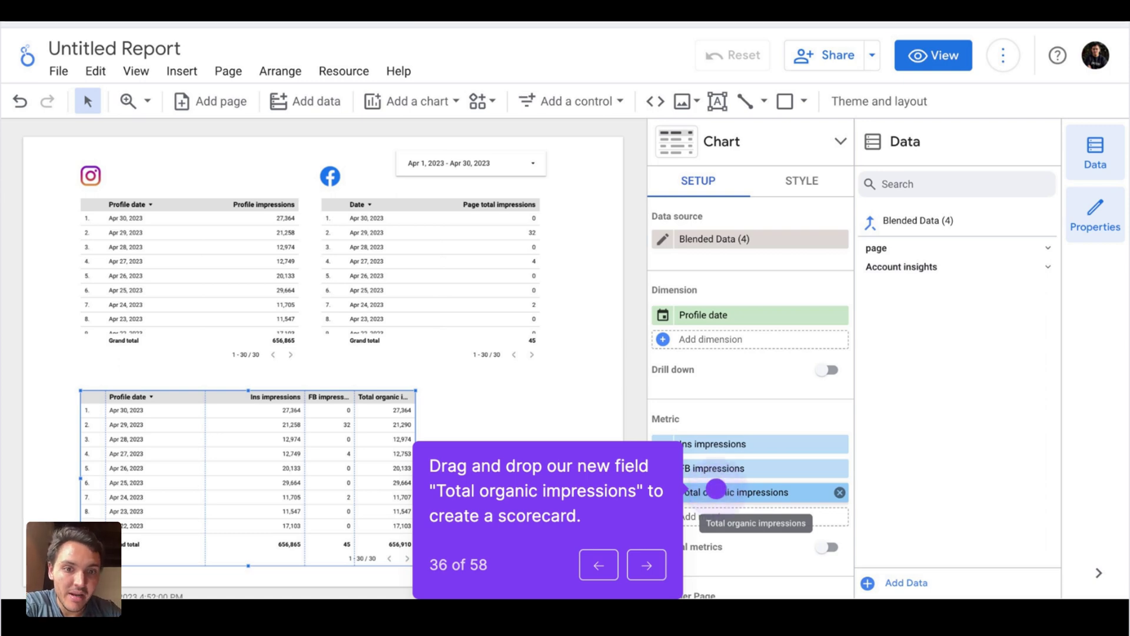
# Create a Total organic impressions scorecard beside the blended table and compare its date range with the Previous period.
pyautogui.press('Right')
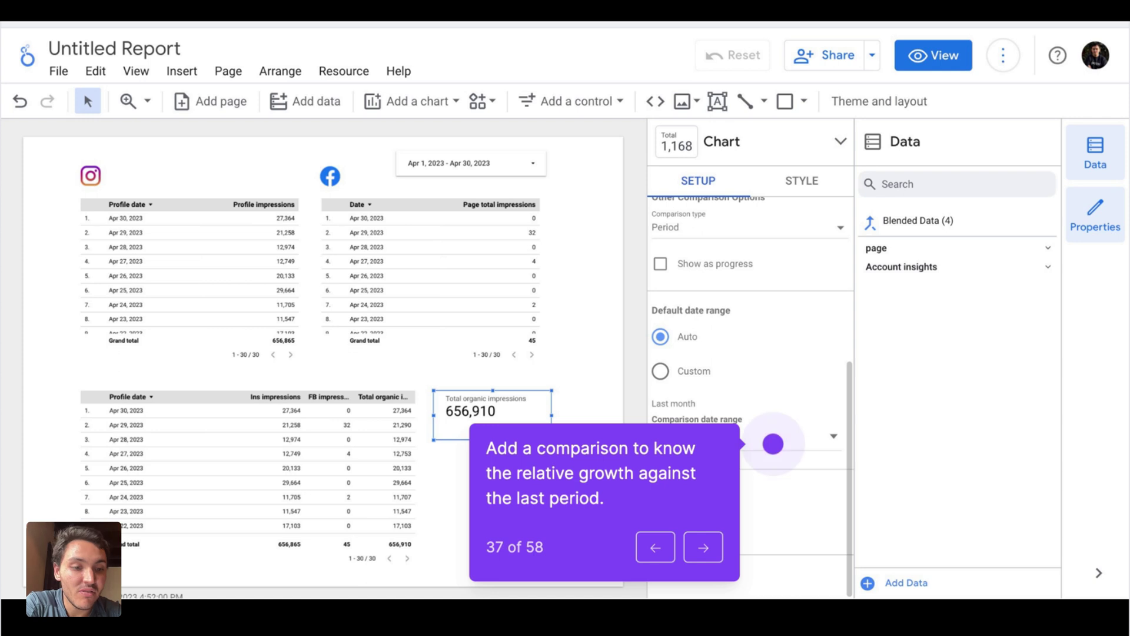
pyautogui.press('Right')
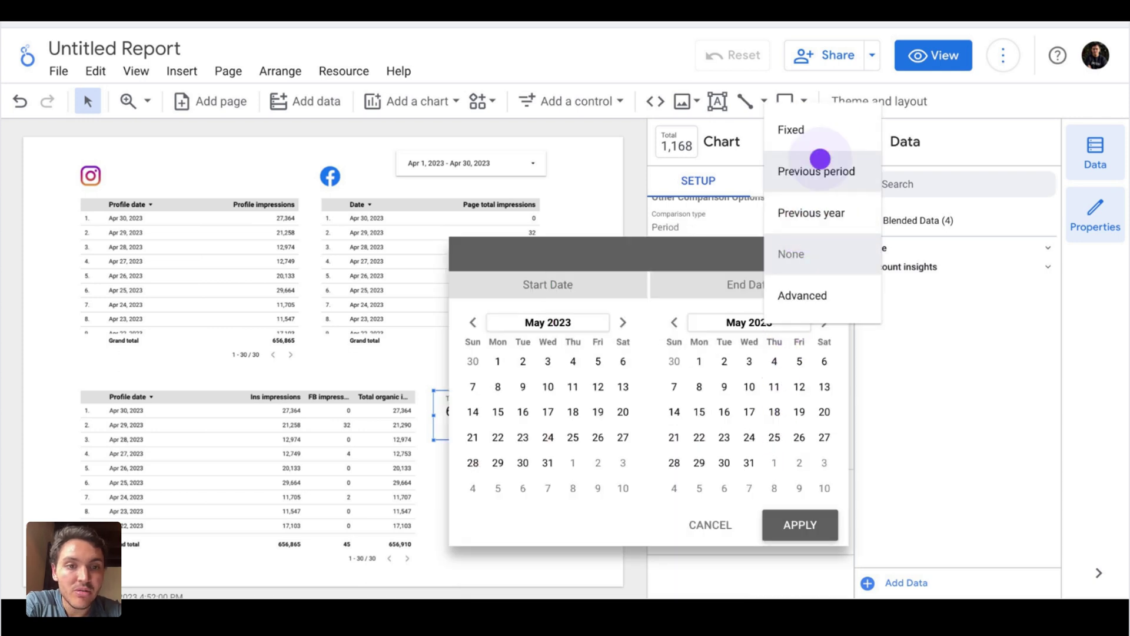
pyautogui.press('Right')
pyautogui.press('Right')
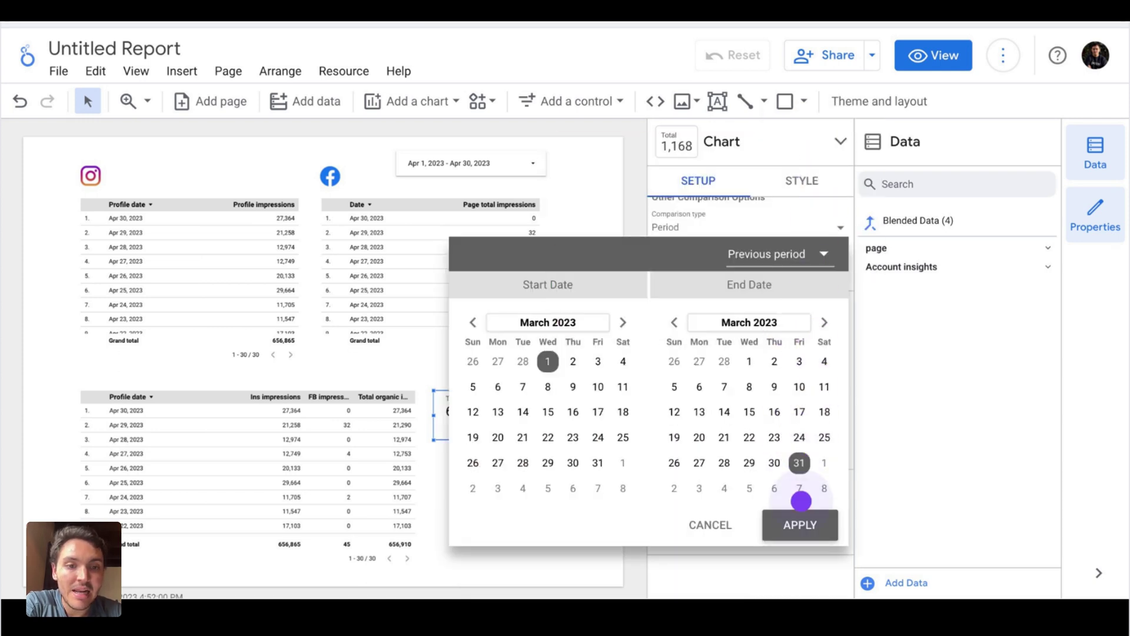
pyautogui.press('Right')
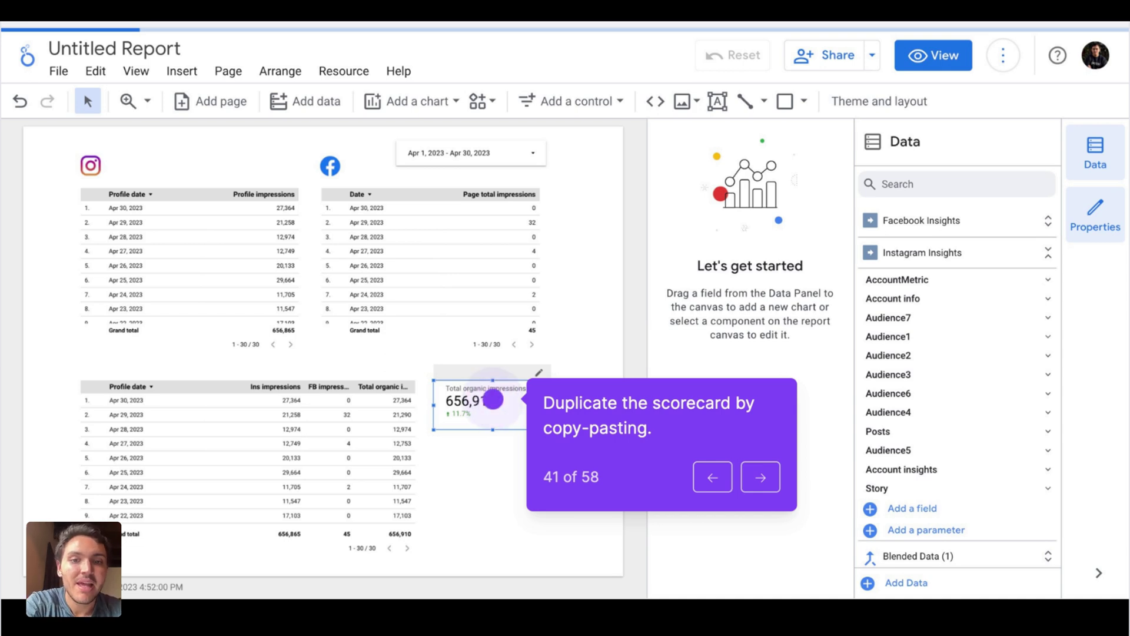
# Duplicate the Total organic impressions scorecard below the original and convert the copy to a time series chart.
pyautogui.press('Right')
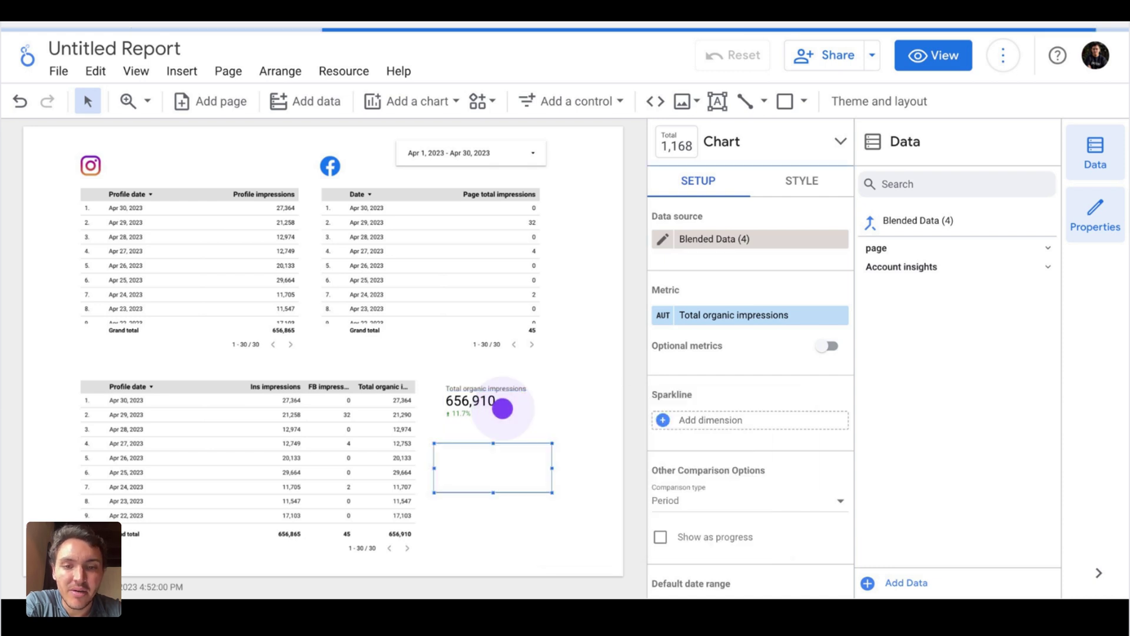
pyautogui.press('Right')
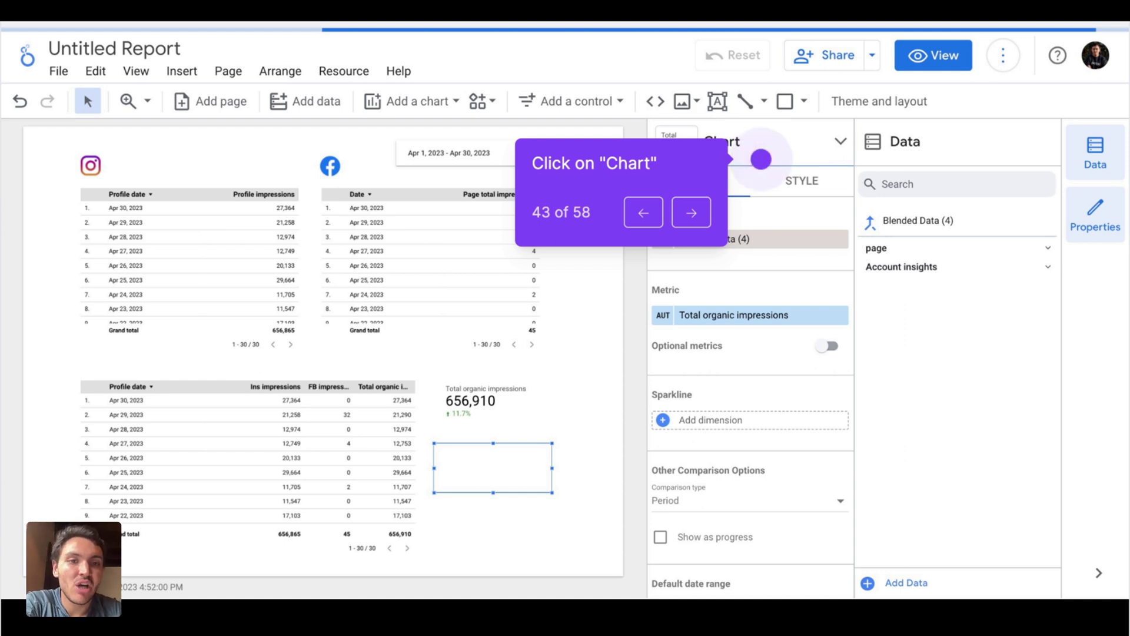
pyautogui.press('Right')
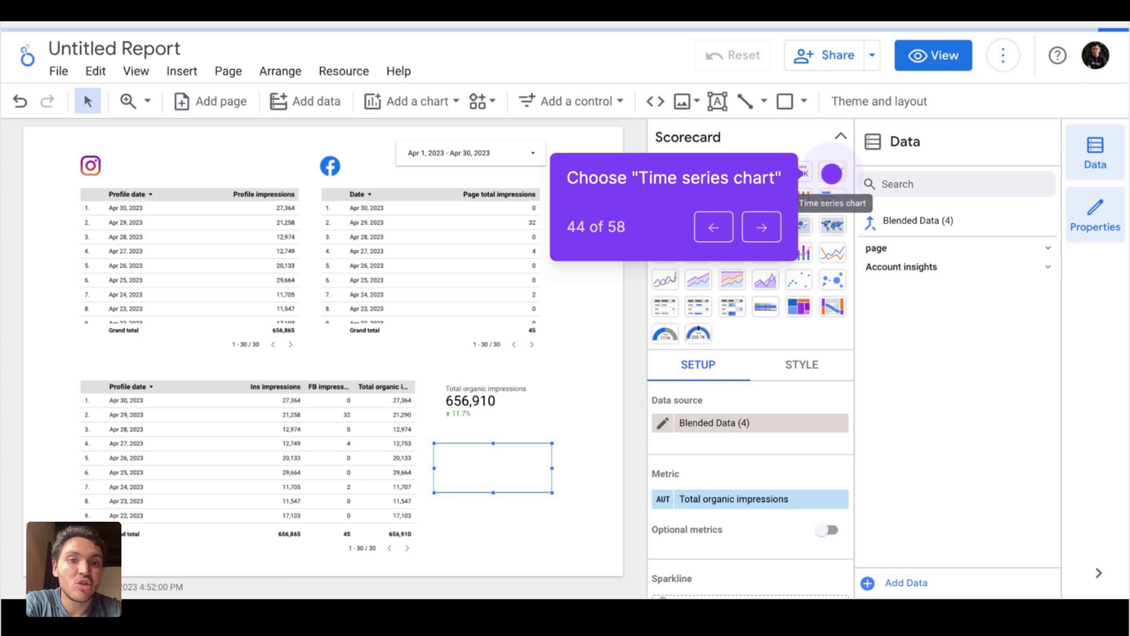
pyautogui.press('Right')
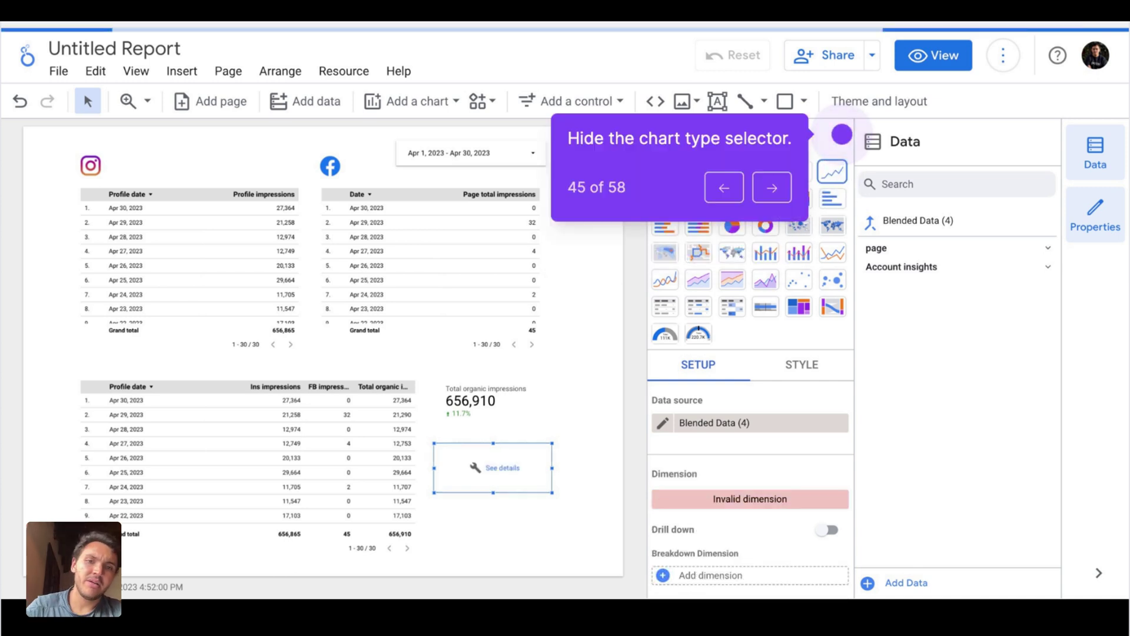
pyautogui.press('Right')
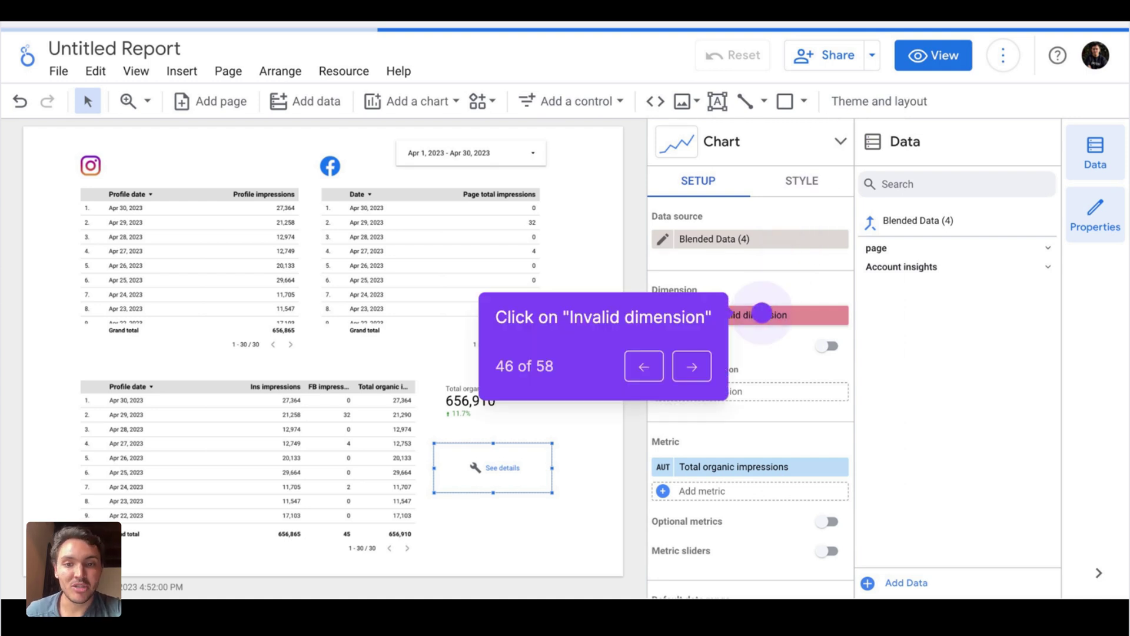
# Replace the time series chart's invalid dimension with Profile date and enlarge the chart to fill the space under the scorecard.
pyautogui.press('Right')
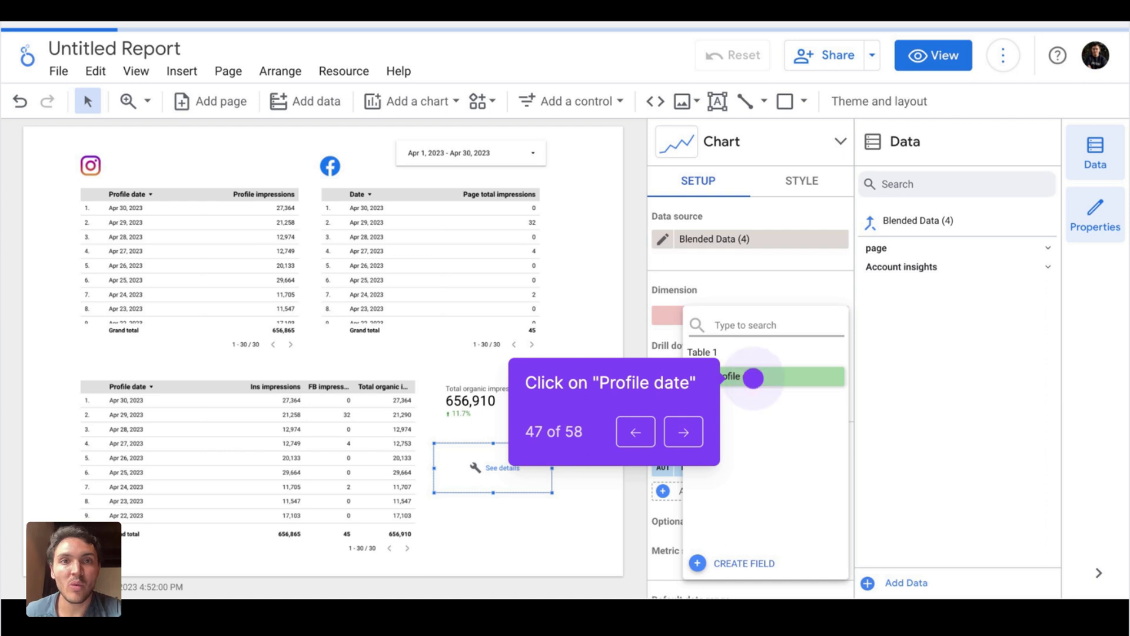
pyautogui.click(753, 378)
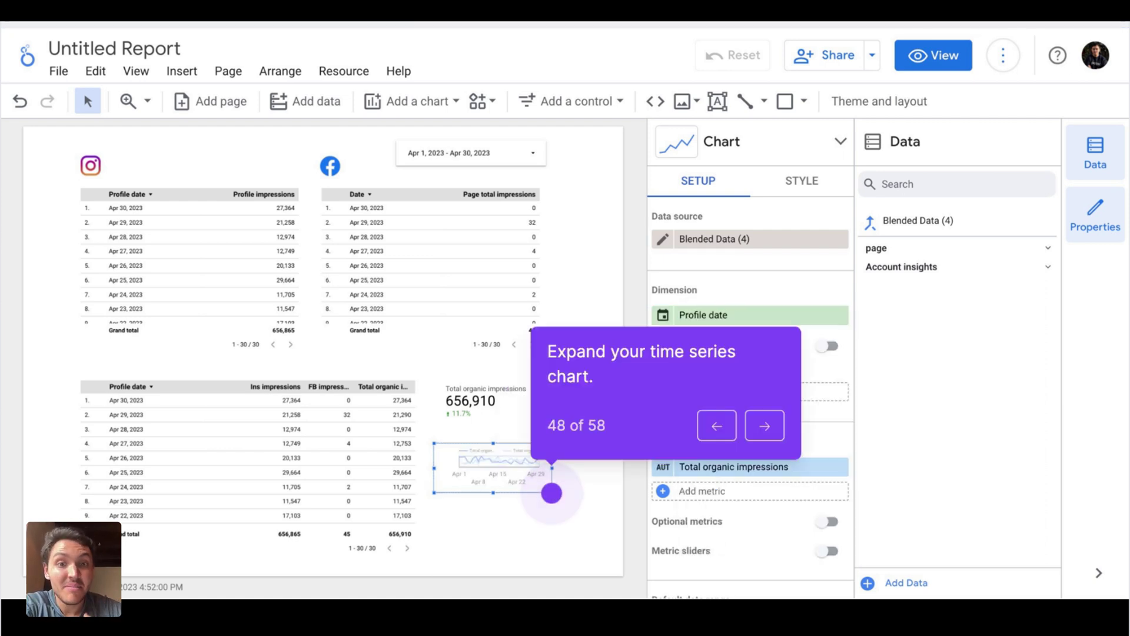
pyautogui.click(552, 493)
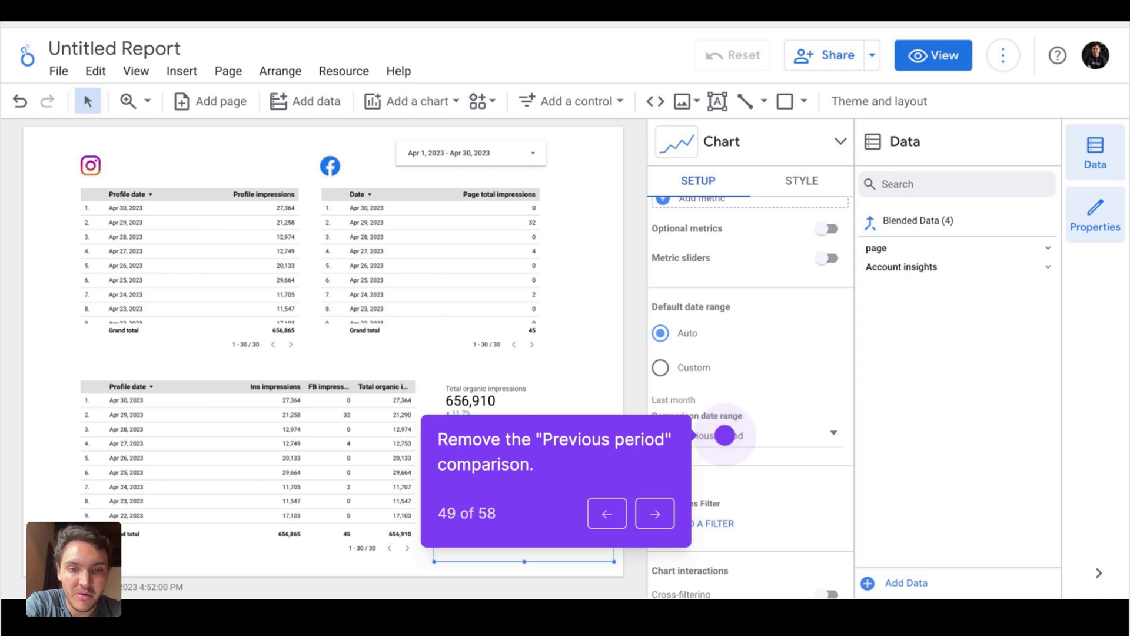
# Set the time series chart's comparison date range to None and apply it.
pyautogui.click(725, 435)
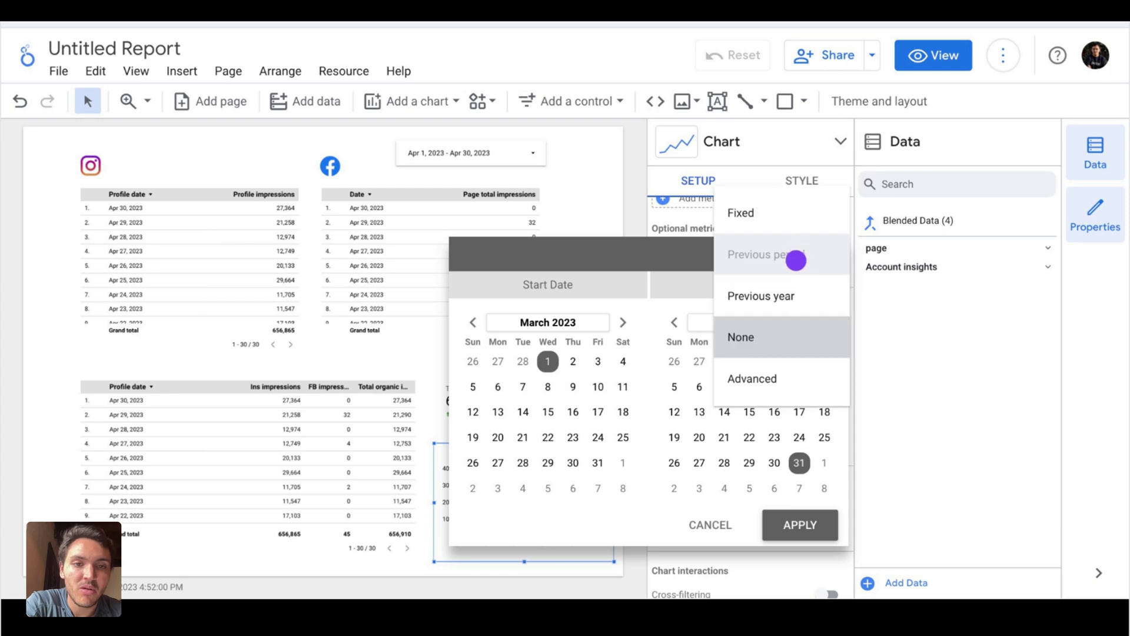
pyautogui.click(793, 335)
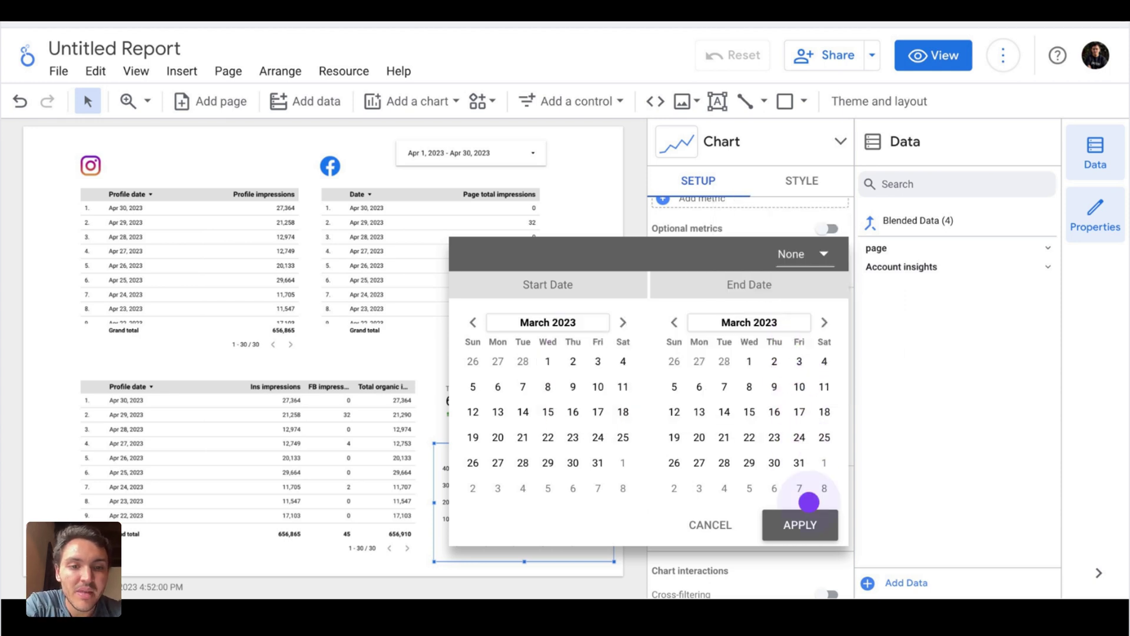
pyautogui.click(800, 524)
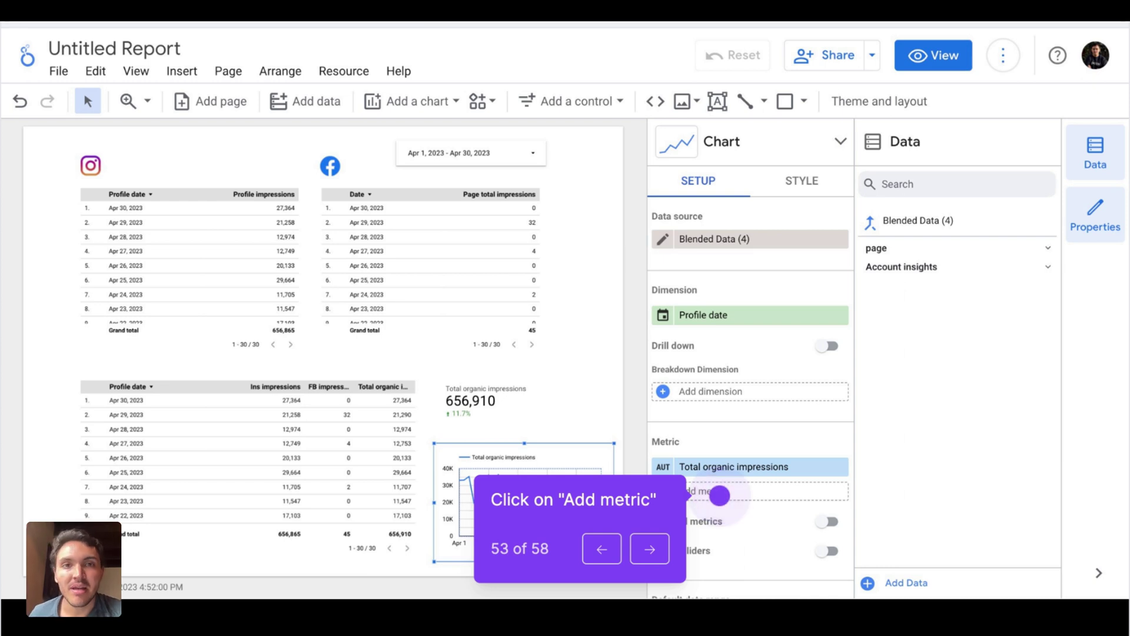
# Plot Ins impressions and FB impressions in the time series chart in place of Total organic impressions.
pyautogui.click(720, 495)
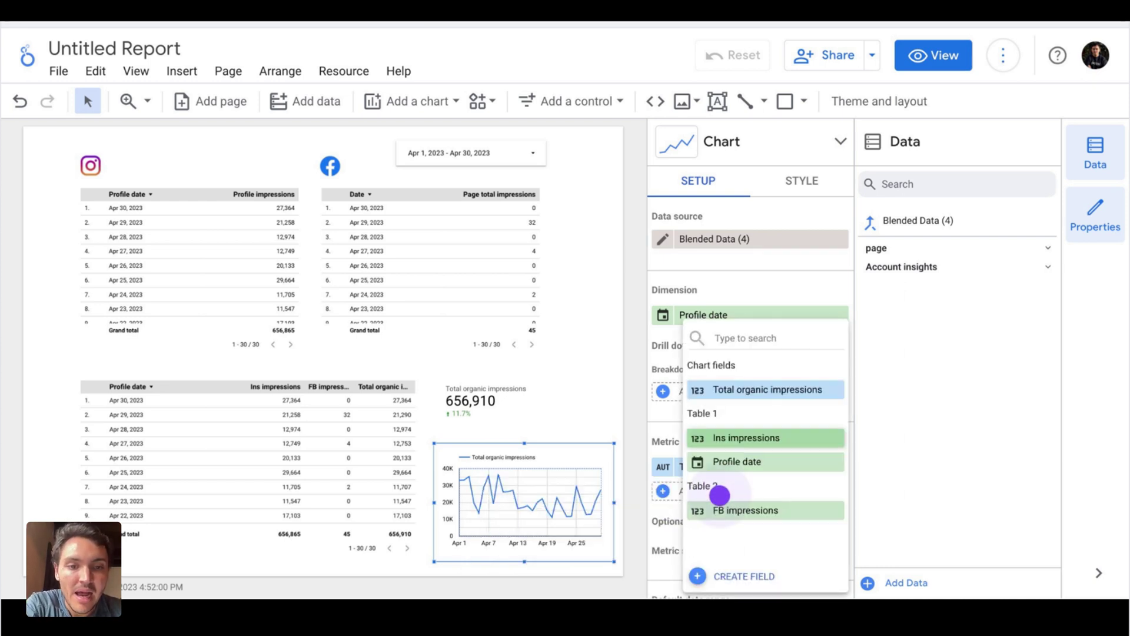
pyautogui.click(745, 437)
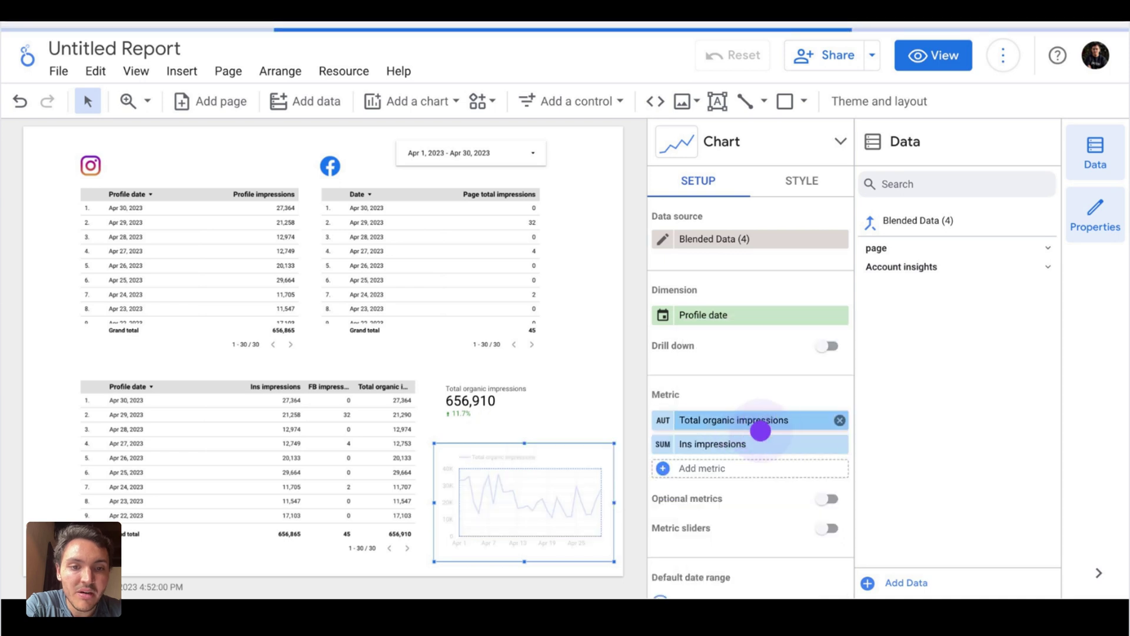
pyautogui.click(839, 413)
pyautogui.click(717, 424)
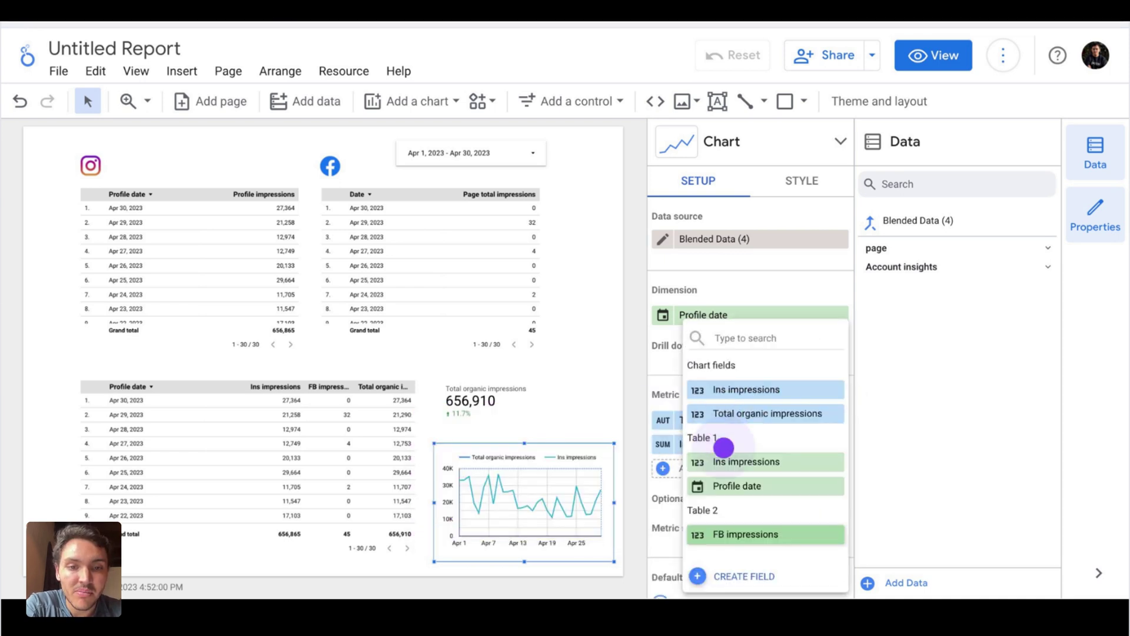
pyautogui.click(747, 535)
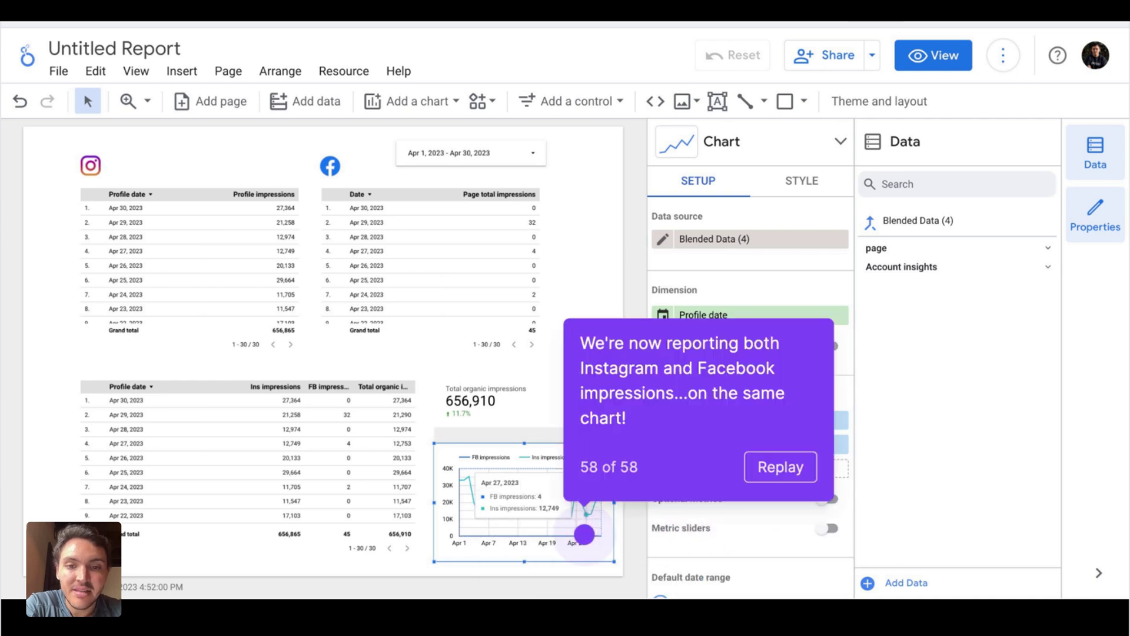
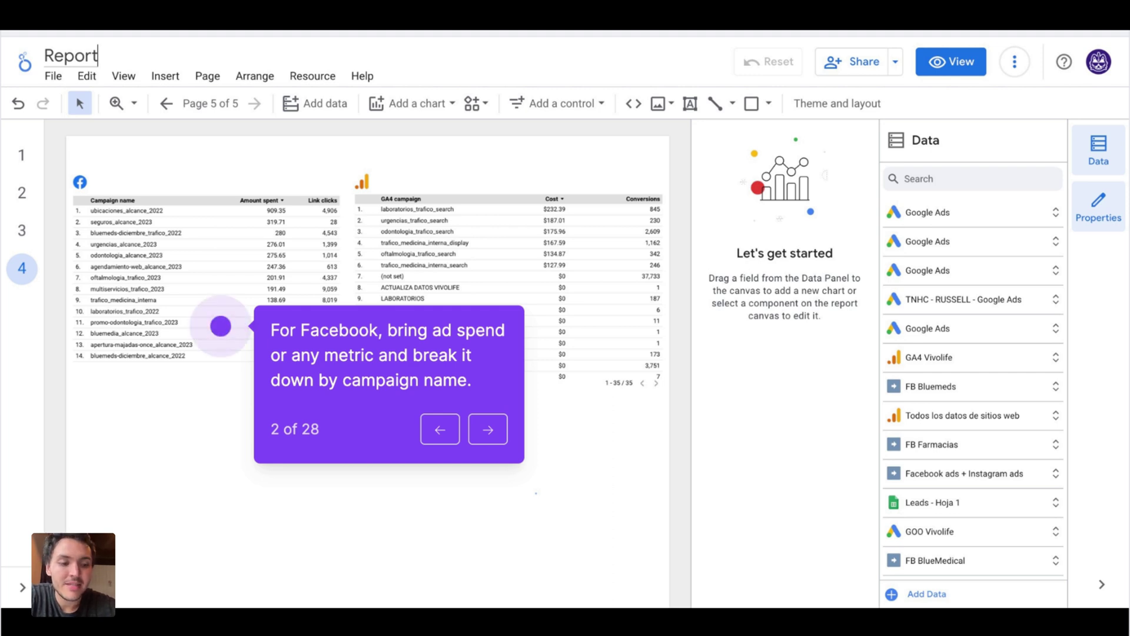
# Blend the Facebook Campaign name table with the GA4 campaign table in the campaign report.
pyautogui.press('Right')
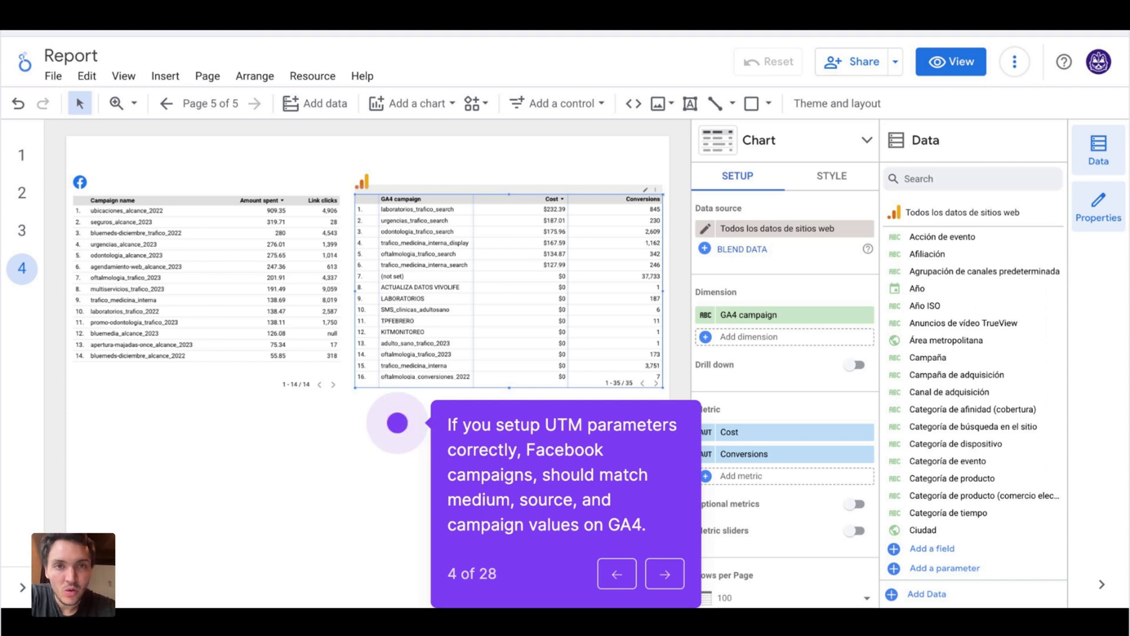
pyautogui.press('Right')
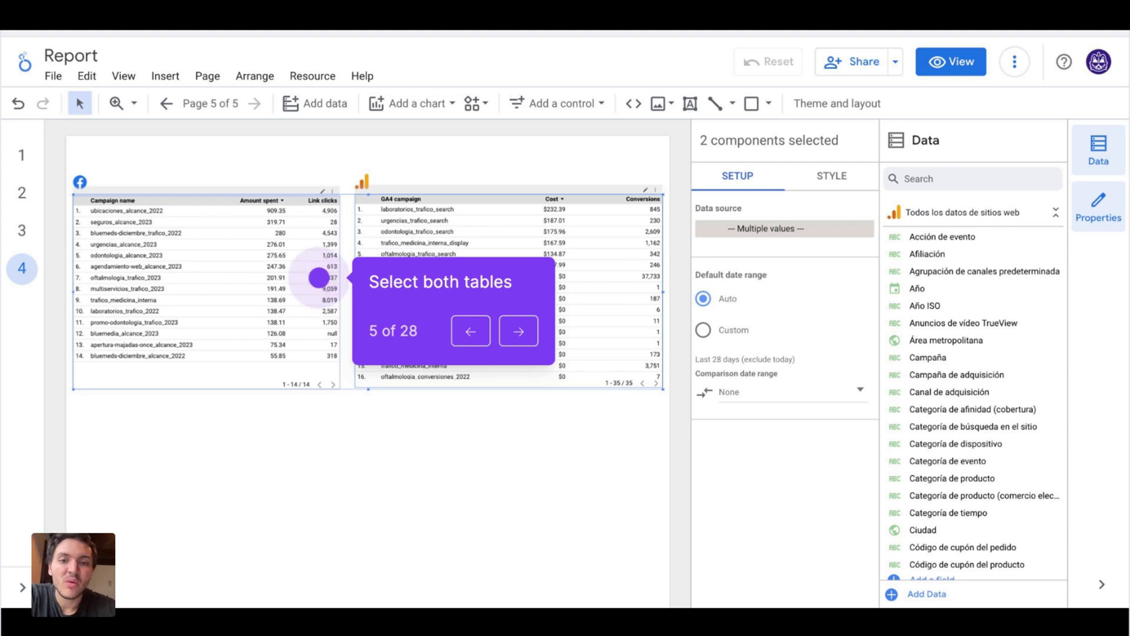
pyautogui.click(319, 277)
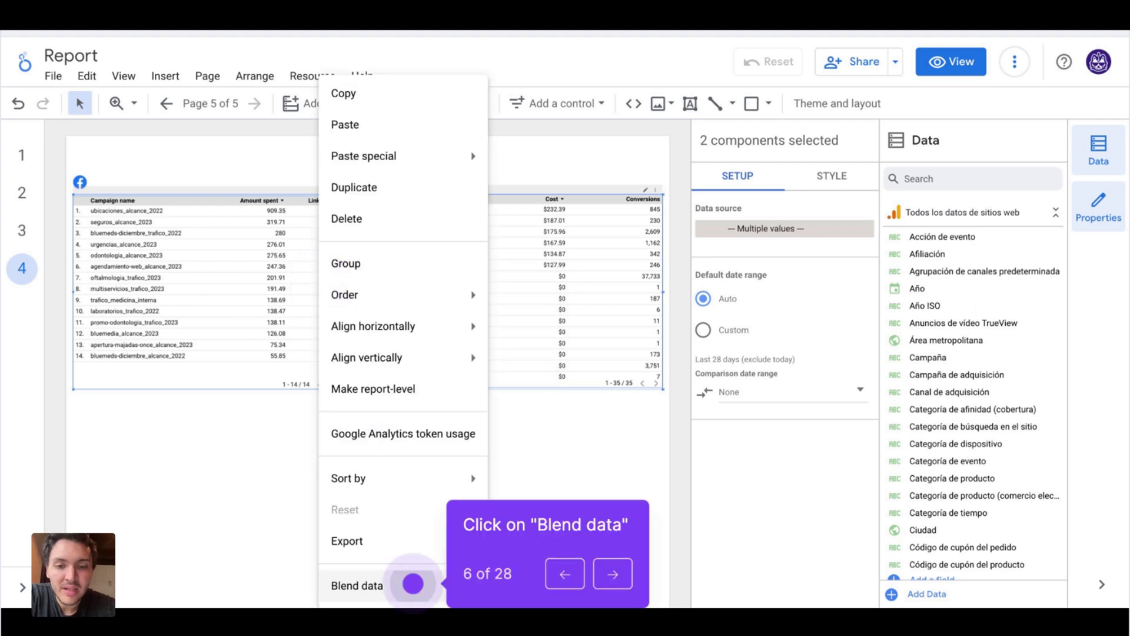
pyautogui.click(413, 583)
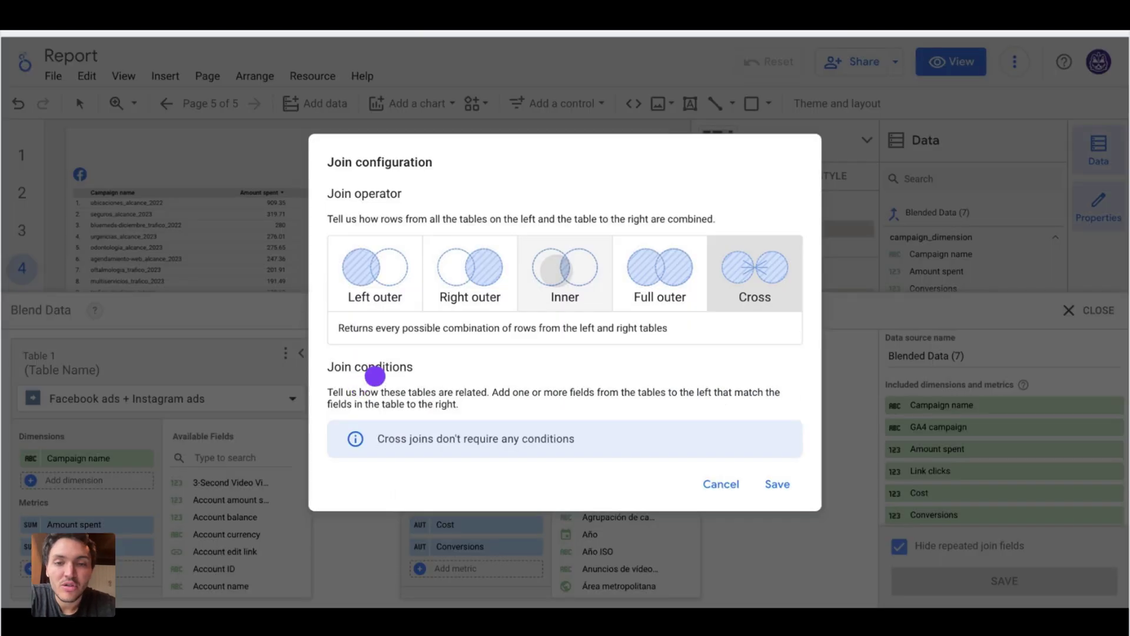
# Set the blend's join to Inner, matching Facebook's Campaign name with GA4 campaign, then save and close the blend.
pyautogui.click(358, 386)
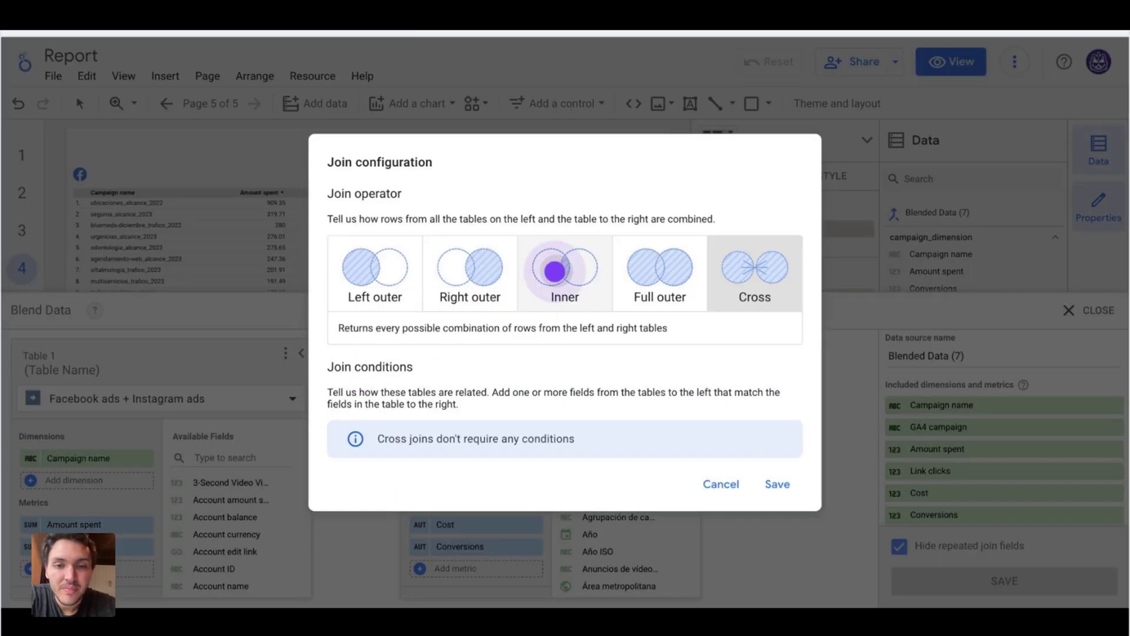
pyautogui.press('Right')
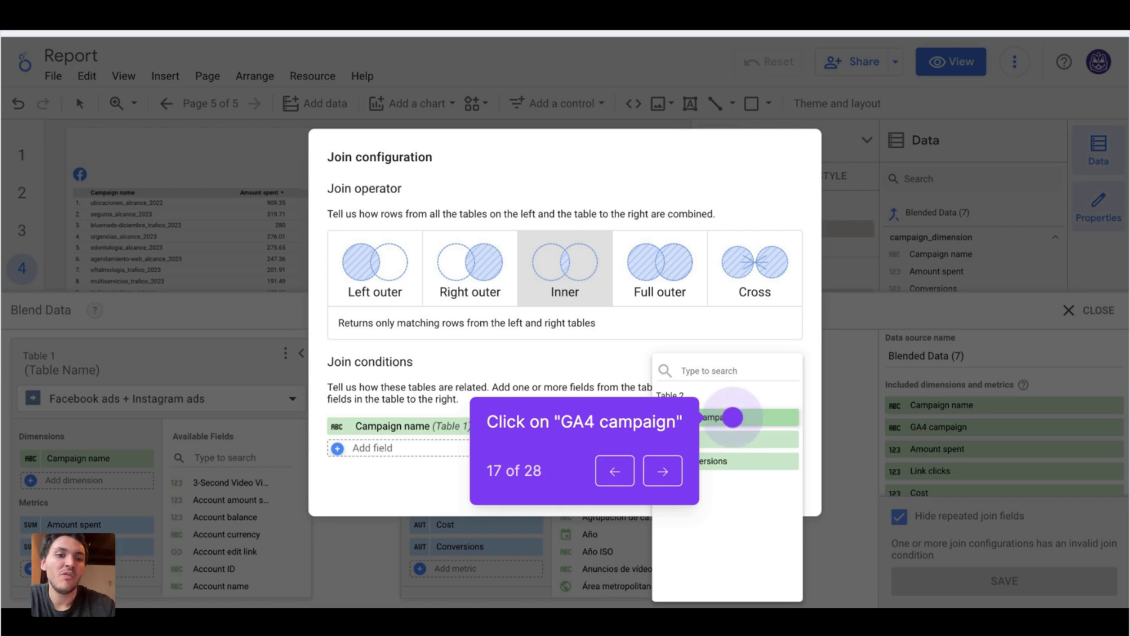
pyautogui.click(771, 486)
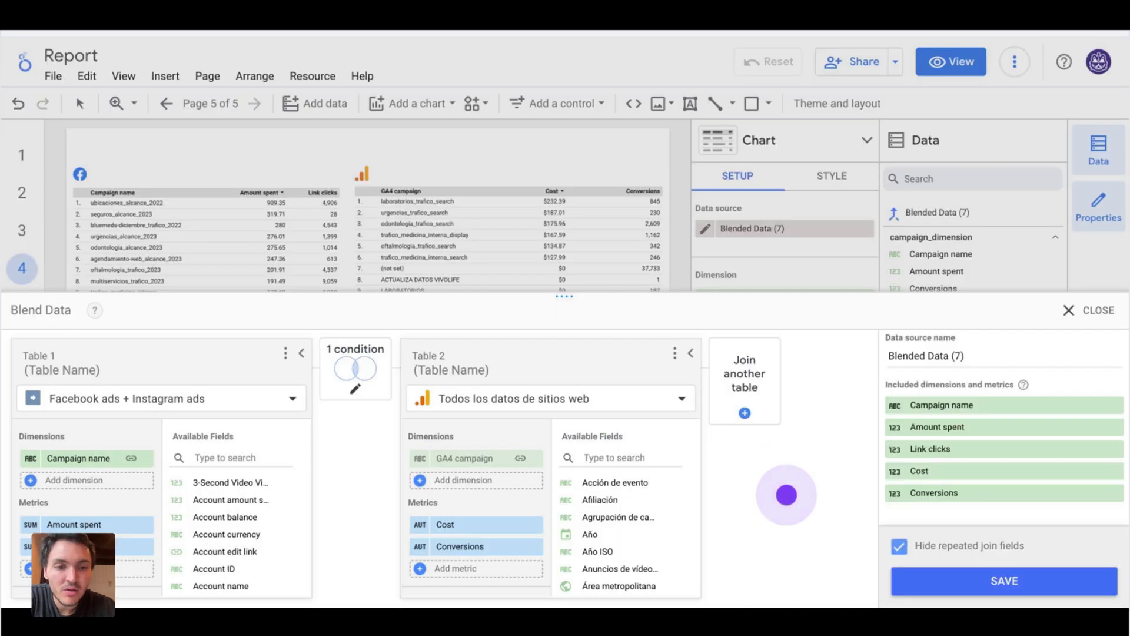
pyautogui.click(953, 587)
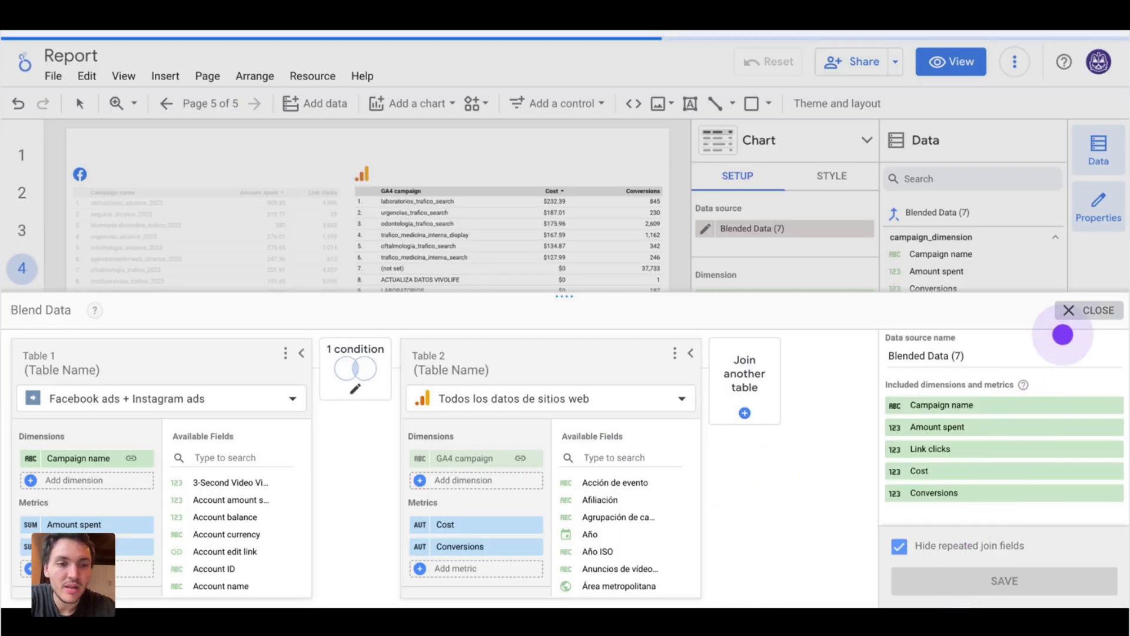
pyautogui.click(1069, 309)
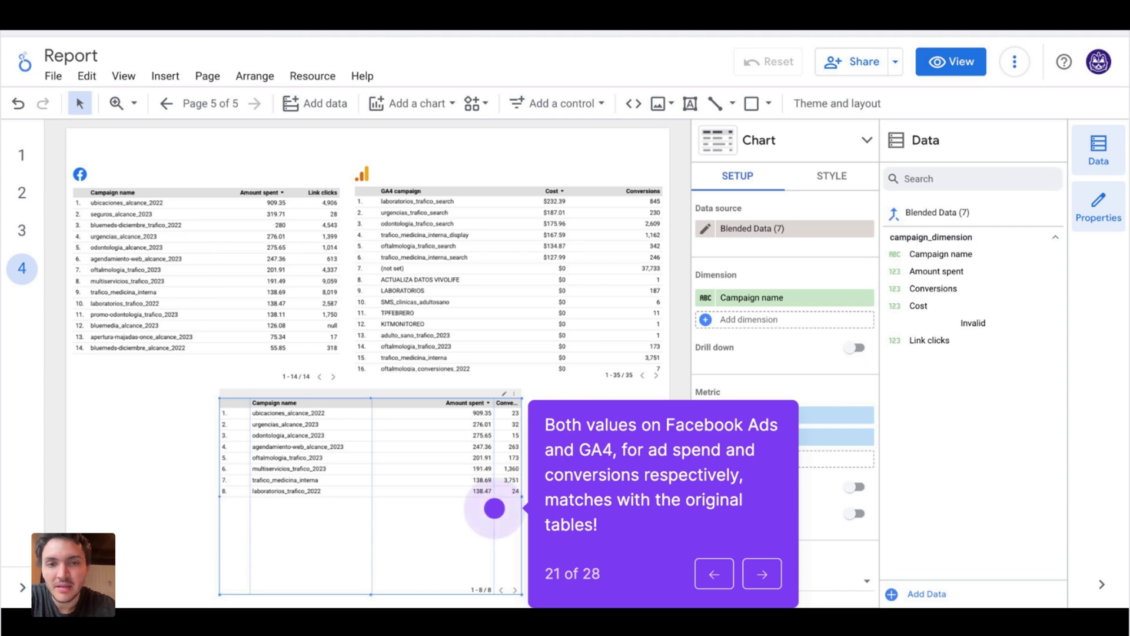